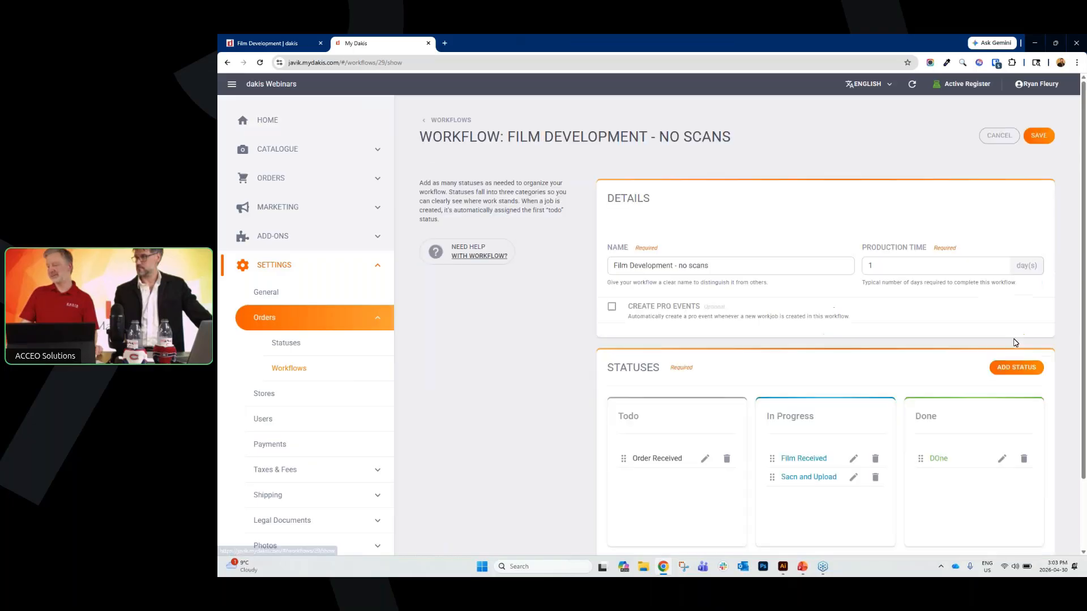
- Leave the existing workflow's details and create a new workflow named "Film Development with Scans"
{"action": "scroll", "coordinate": [866, 376], "scroll_direction": "down", "scroll_amount": 2}
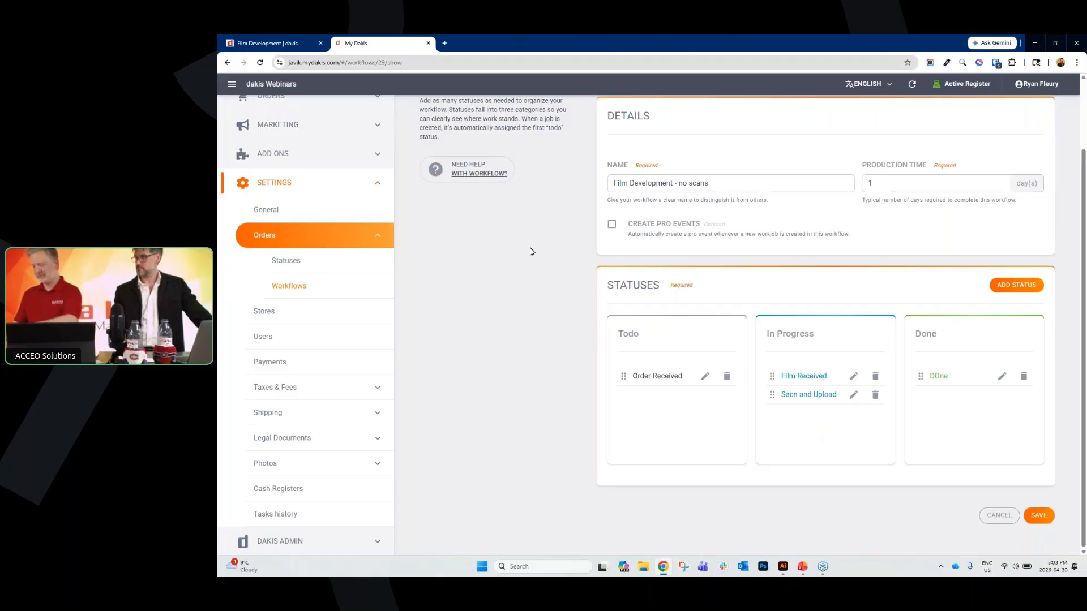
{"action": "key", "text": "alt+Left"}
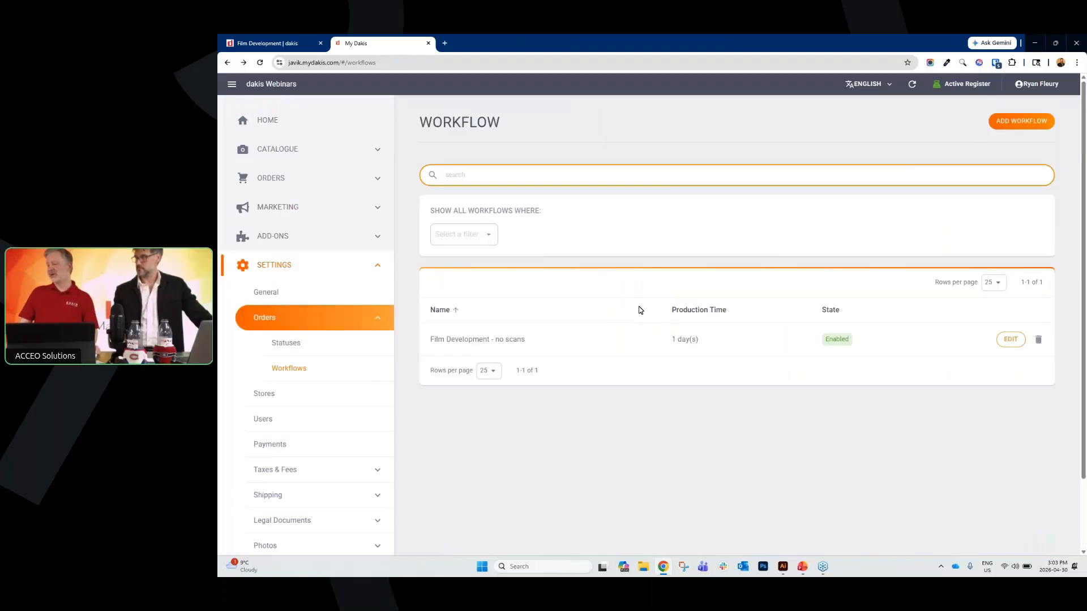
{"action": "left_click", "coordinate": [1016, 124]}
{"action": "left_click", "coordinate": [671, 264]}
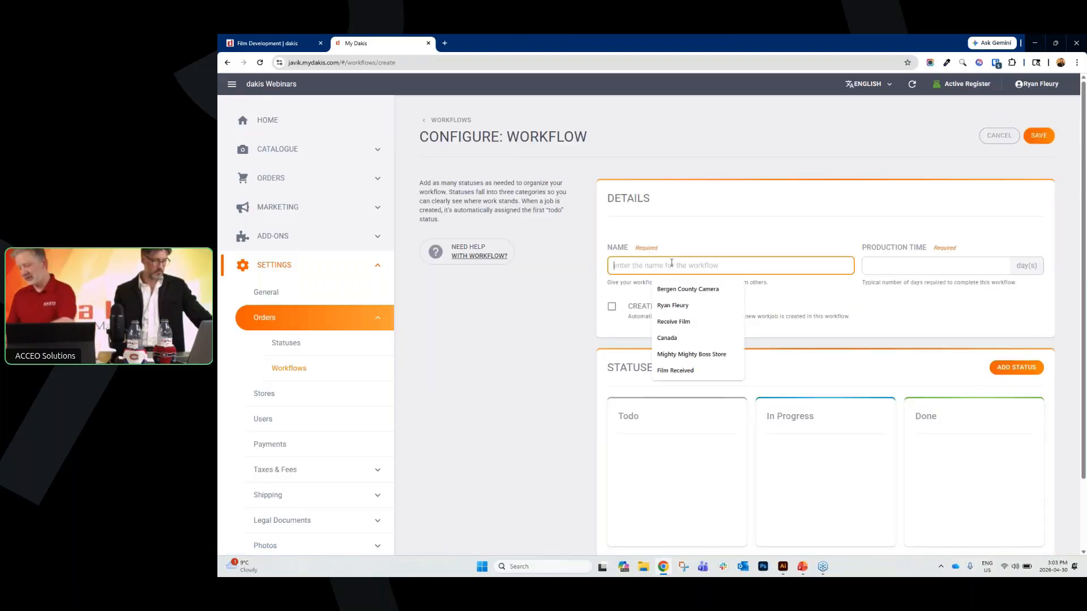
{"action": "type", "text": "Film"}
{"action": "left_click", "coordinate": [696, 370]}
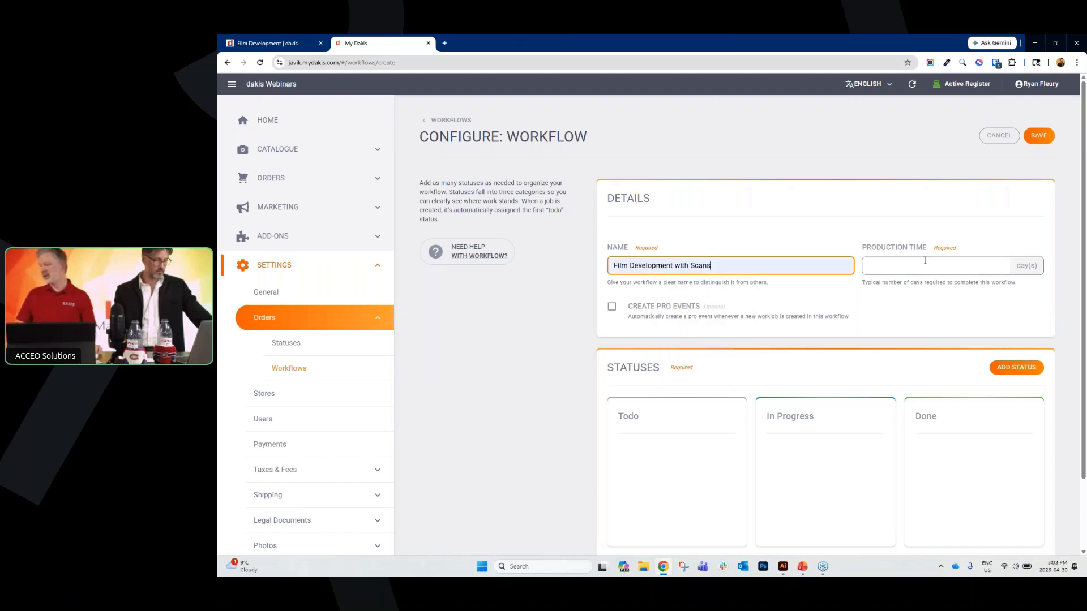
- Set the workflow's production time to 7 days and enable automatic creation of pro events
{"action": "left_click", "coordinate": [931, 266]}
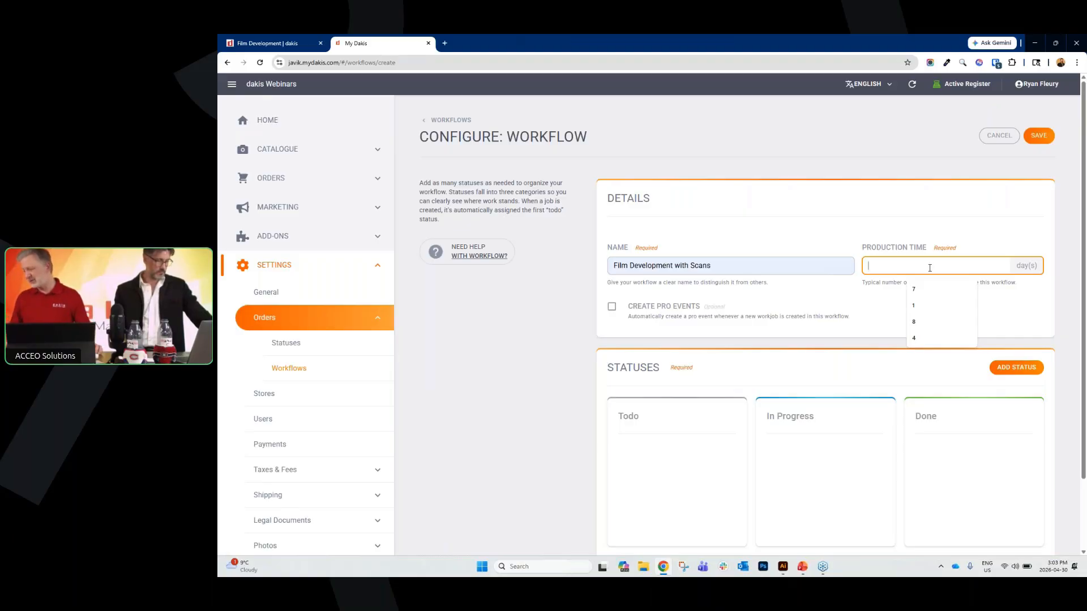
{"action": "left_click", "coordinate": [915, 289]}
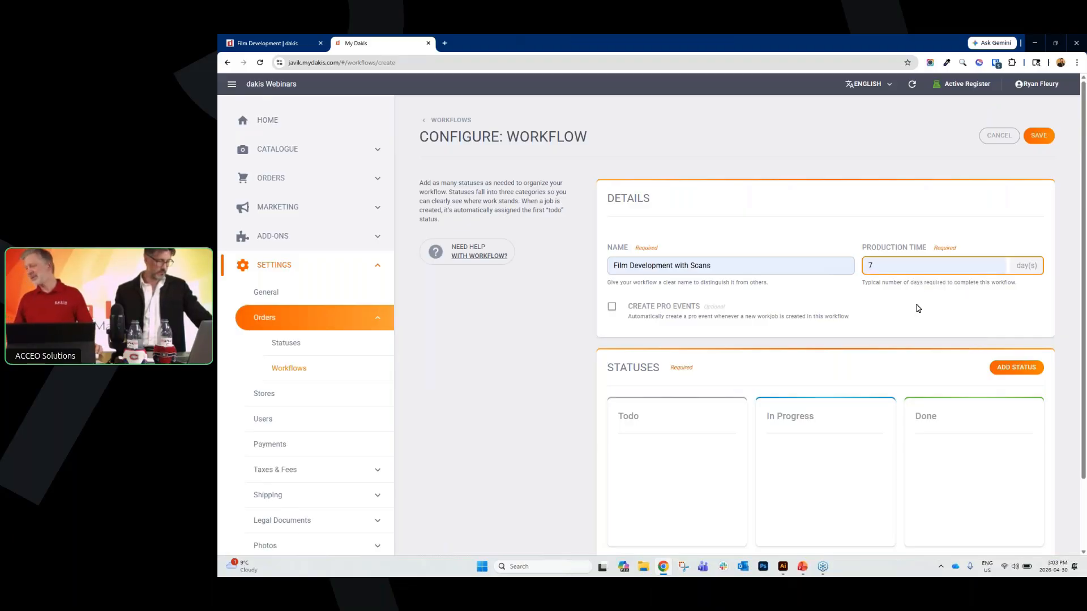
{"action": "left_click", "coordinate": [919, 308]}
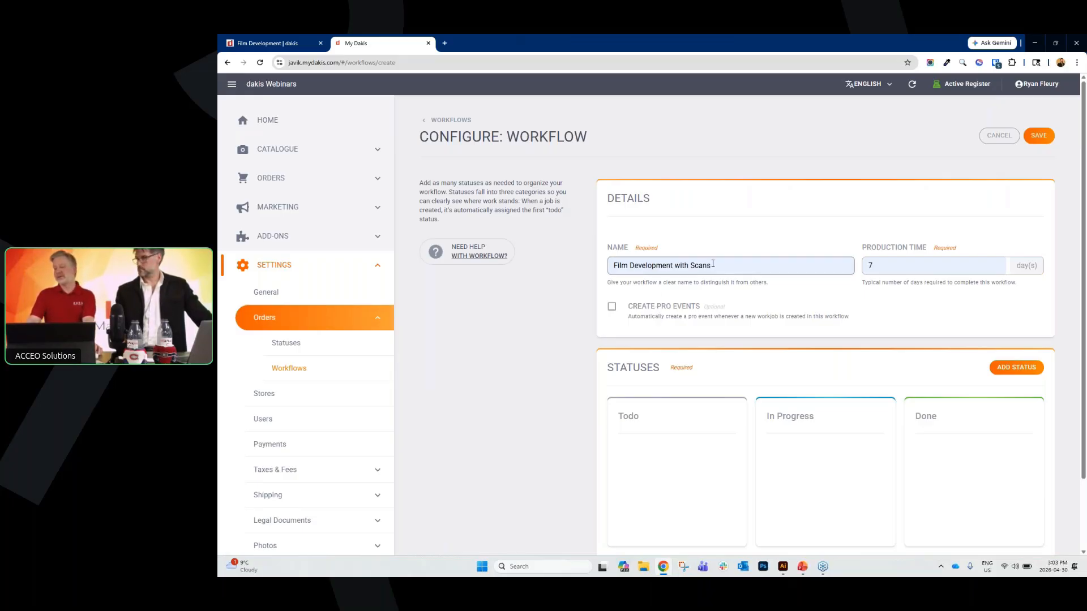
{"action": "left_click_drag", "start_coordinate": [713, 264], "coordinate": [674, 265]}
{"action": "left_click", "coordinate": [620, 310]}
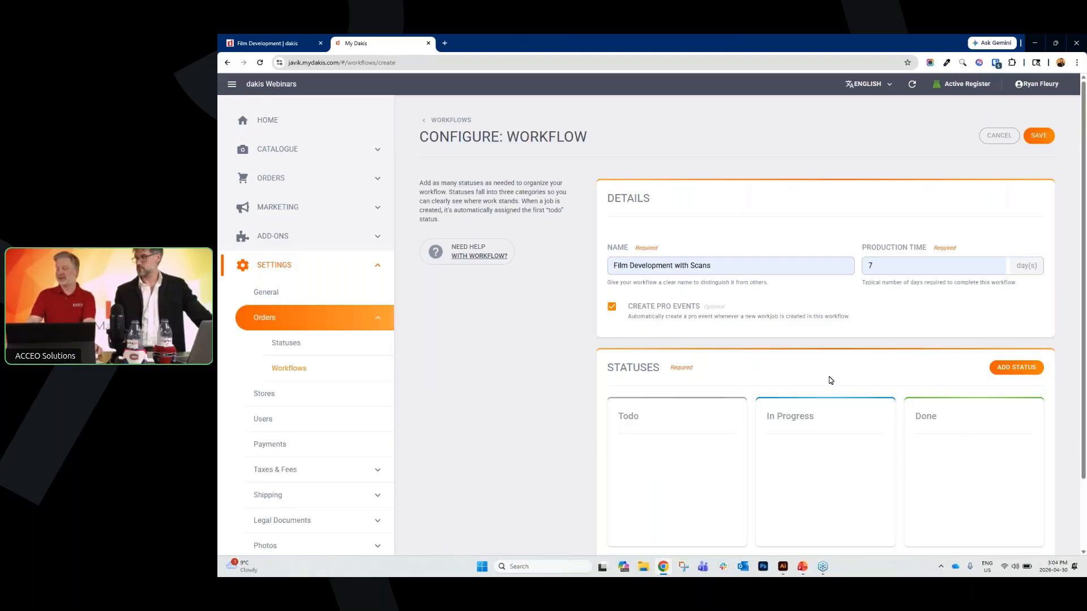
- Add a status named "Job Received" in the Todo category without a notification message
{"action": "left_click", "coordinate": [1005, 372]}
{"action": "left_click", "coordinate": [575, 173]}
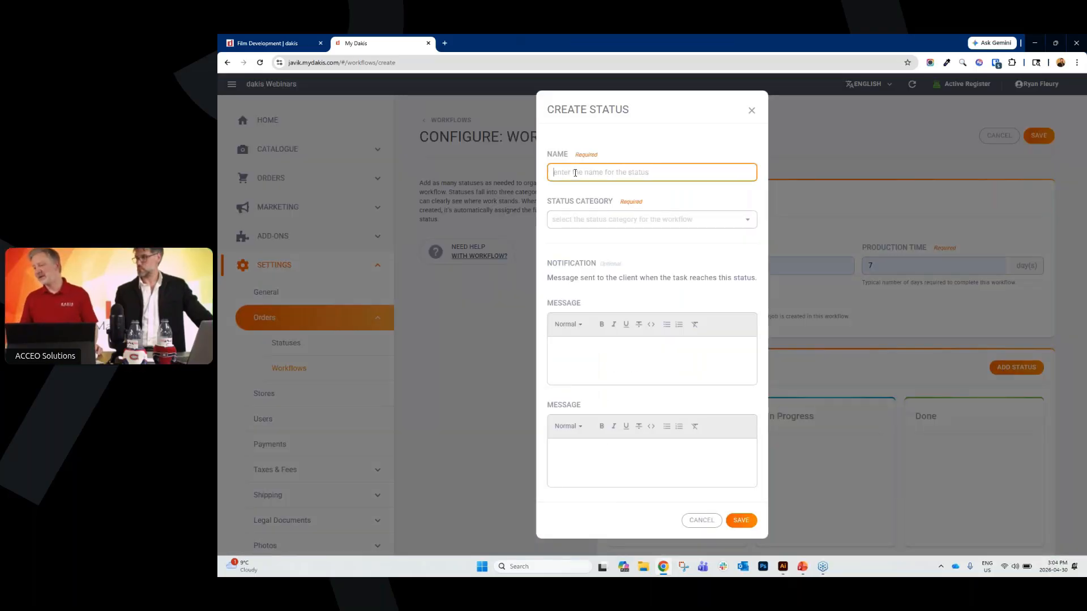
{"action": "type", "text": "F"}
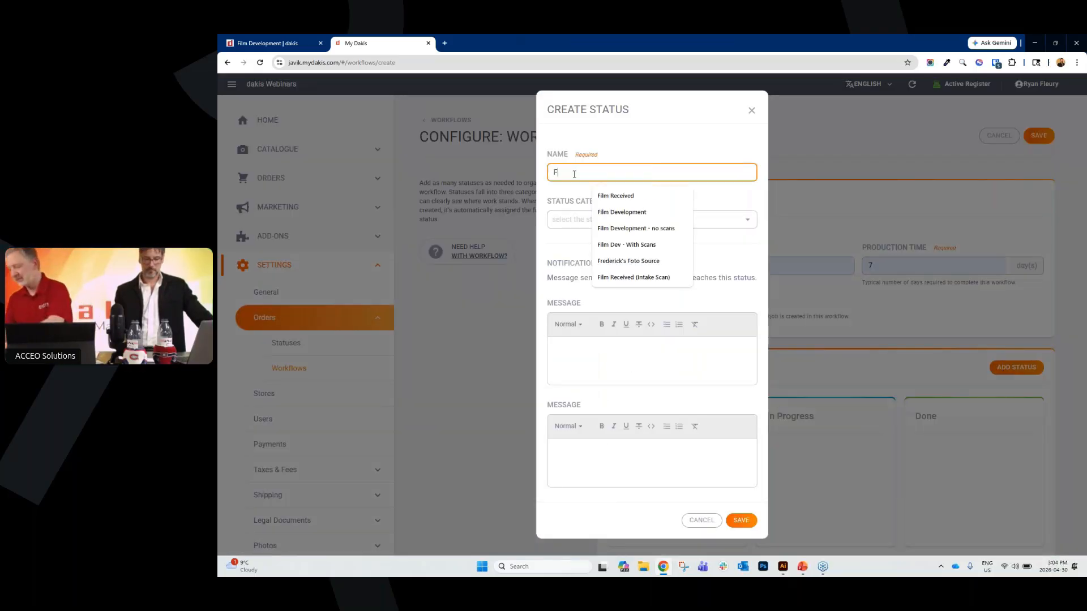
{"action": "key", "text": "BackSpace"}
{"action": "type", "text": "Job Received"}
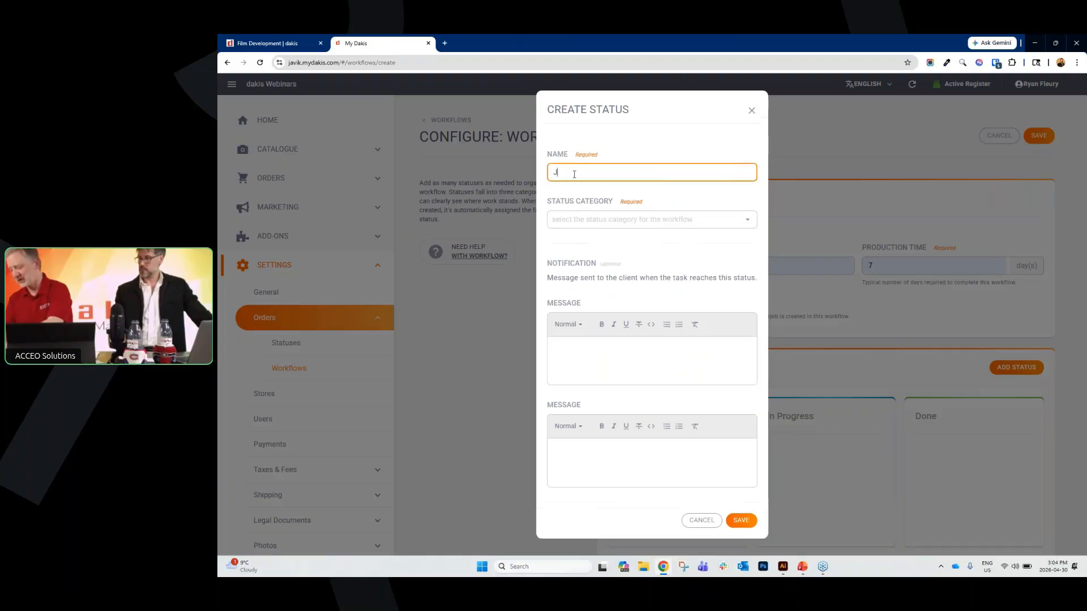
{"action": "left_click", "coordinate": [583, 221]}
{"action": "left_click", "coordinate": [569, 241]}
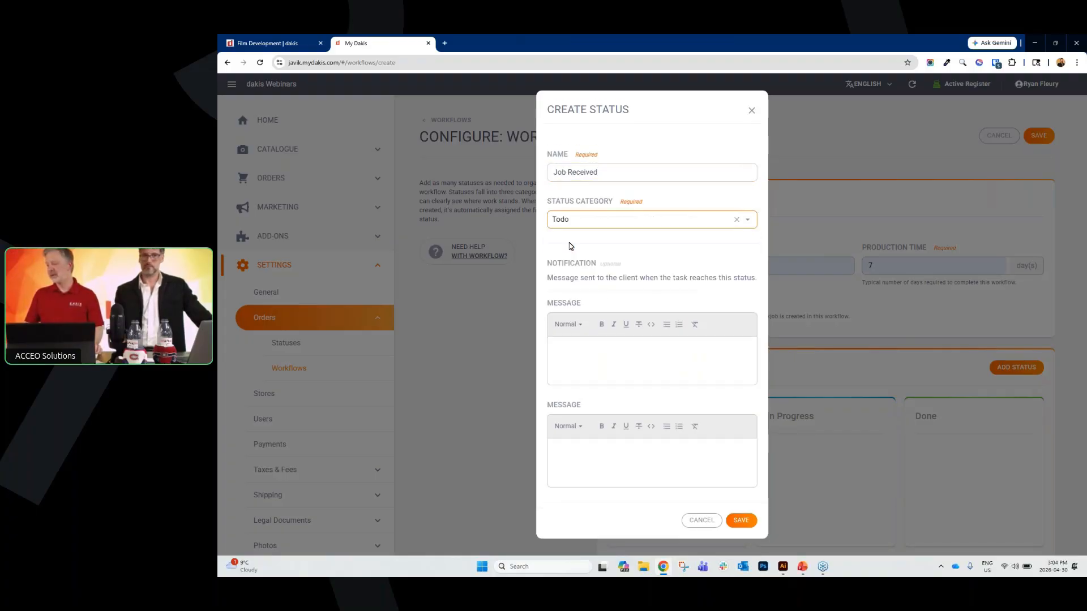
{"action": "left_click", "coordinate": [574, 356]}
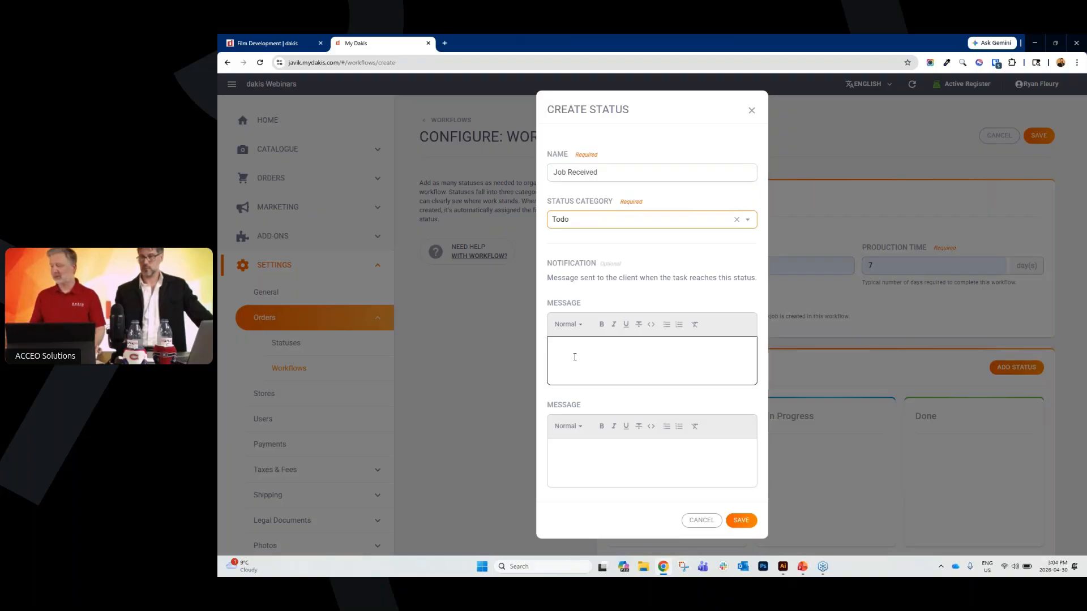
{"action": "left_click", "coordinate": [742, 521]}
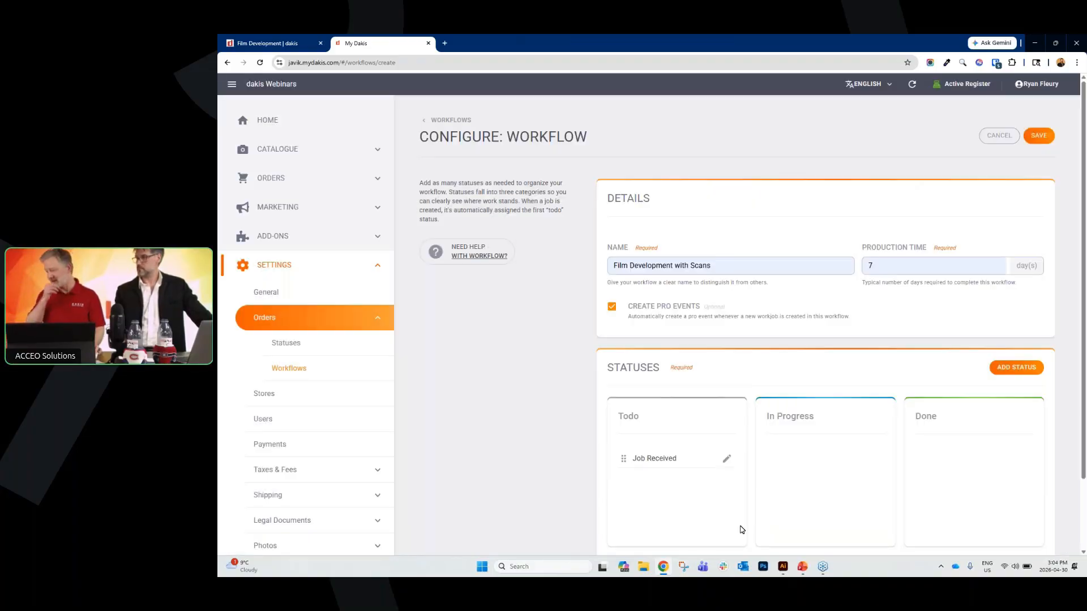
- Add a status named "Done" in the Done category with the client message "Your film dev job is done!"
{"action": "left_click", "coordinate": [1016, 368]}
{"action": "left_click", "coordinate": [656, 172]}
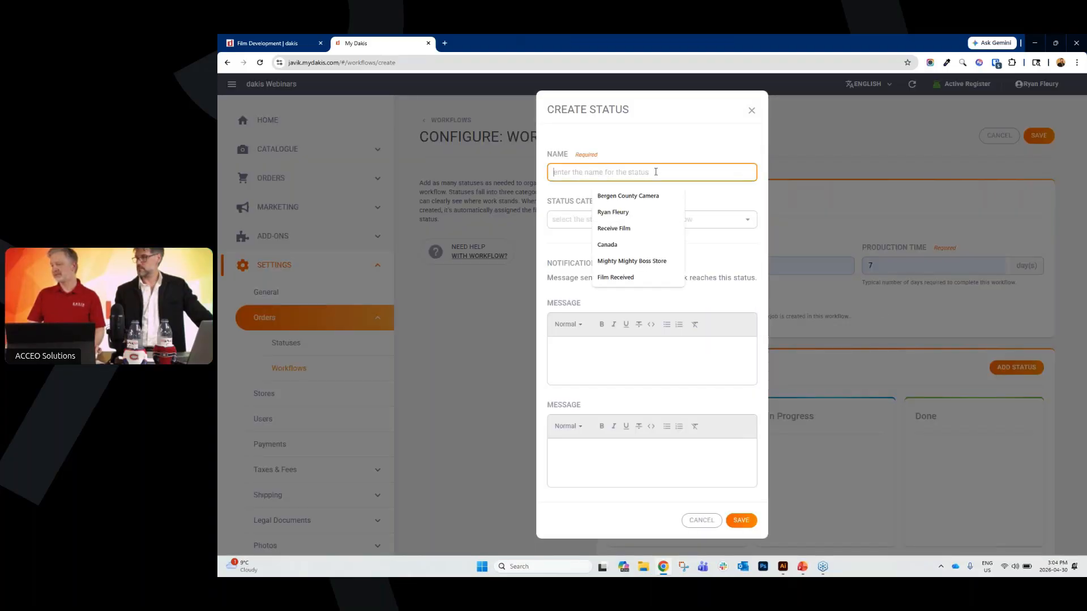
{"action": "type", "text": "Done"}
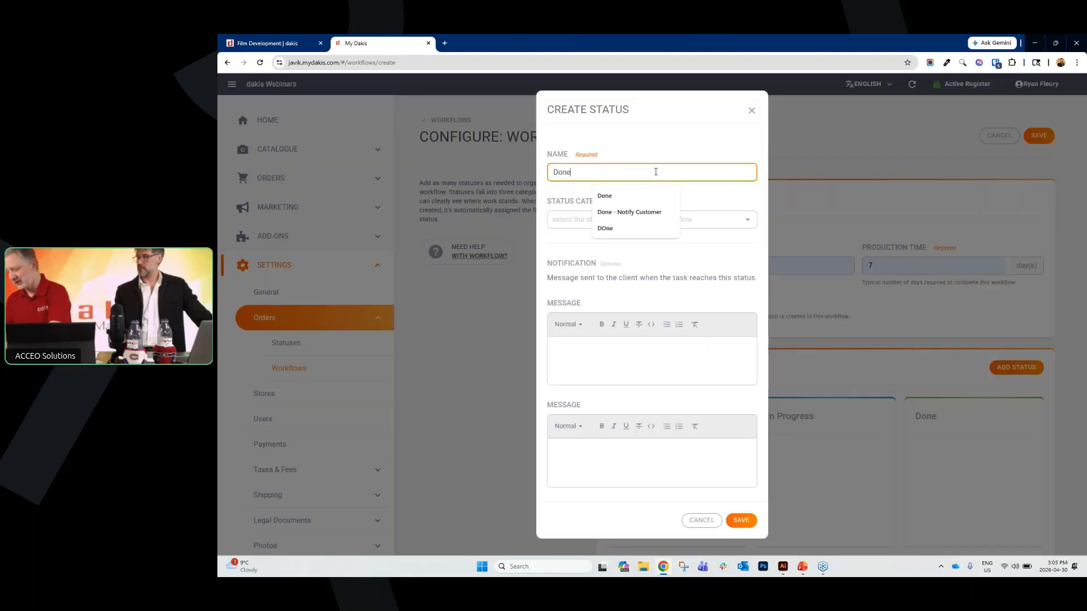
{"action": "left_click", "coordinate": [641, 196]}
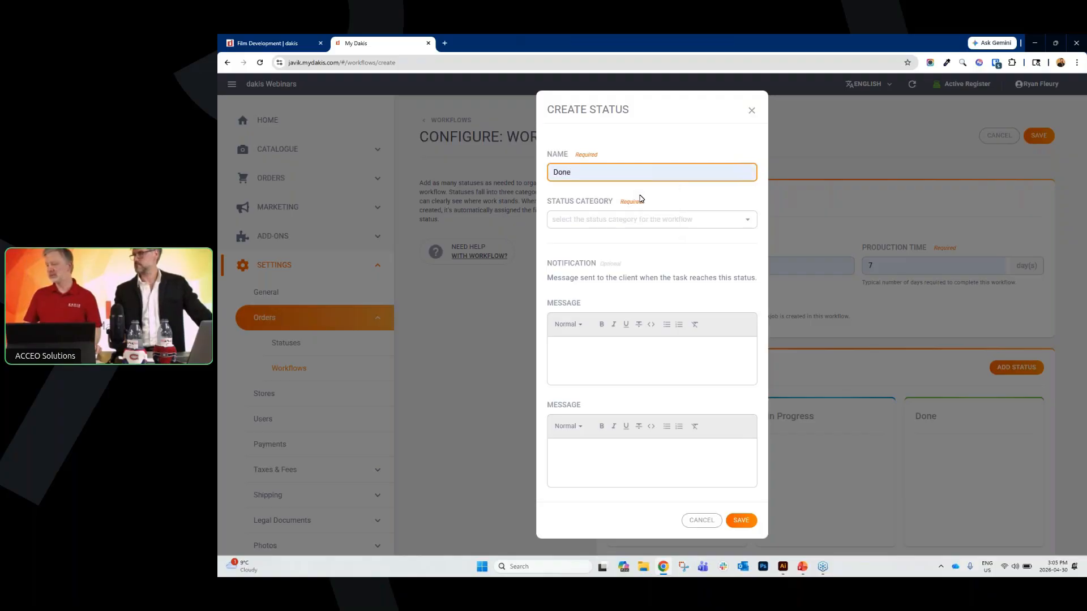
{"action": "left_click", "coordinate": [625, 220]}
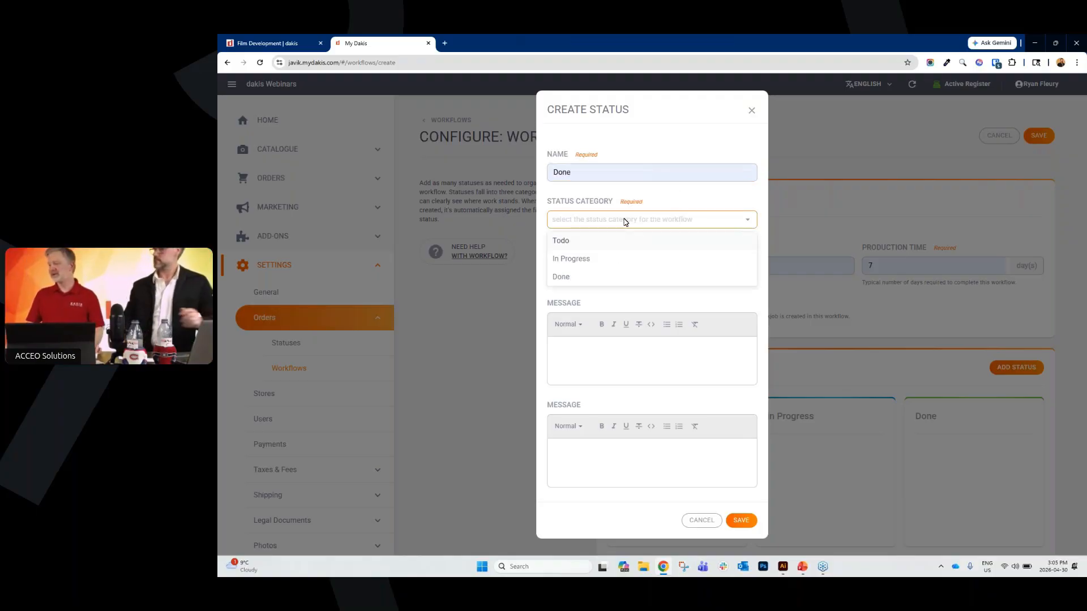
{"action": "left_click", "coordinate": [575, 275]}
{"action": "left_click", "coordinate": [575, 360]}
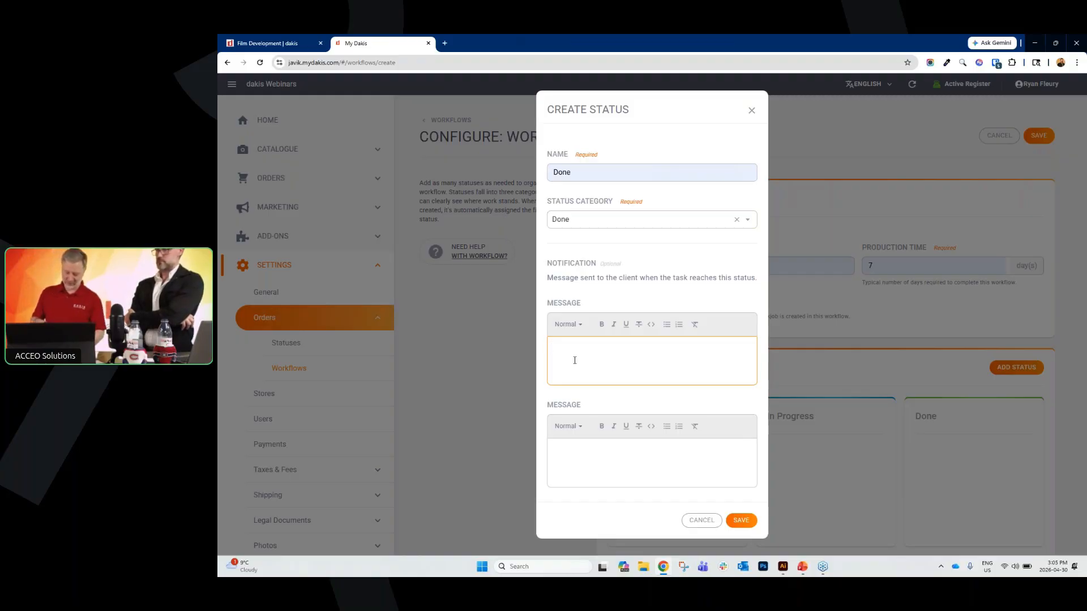
{"action": "type", "text": "Your film dev job is done!"}
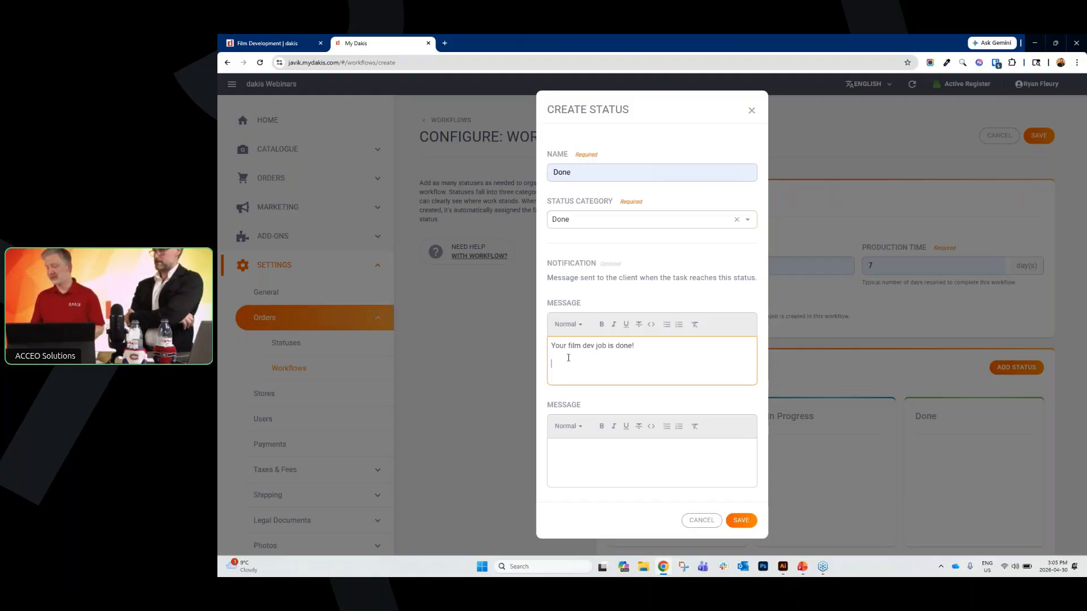
{"action": "left_click", "coordinate": [740, 519]}
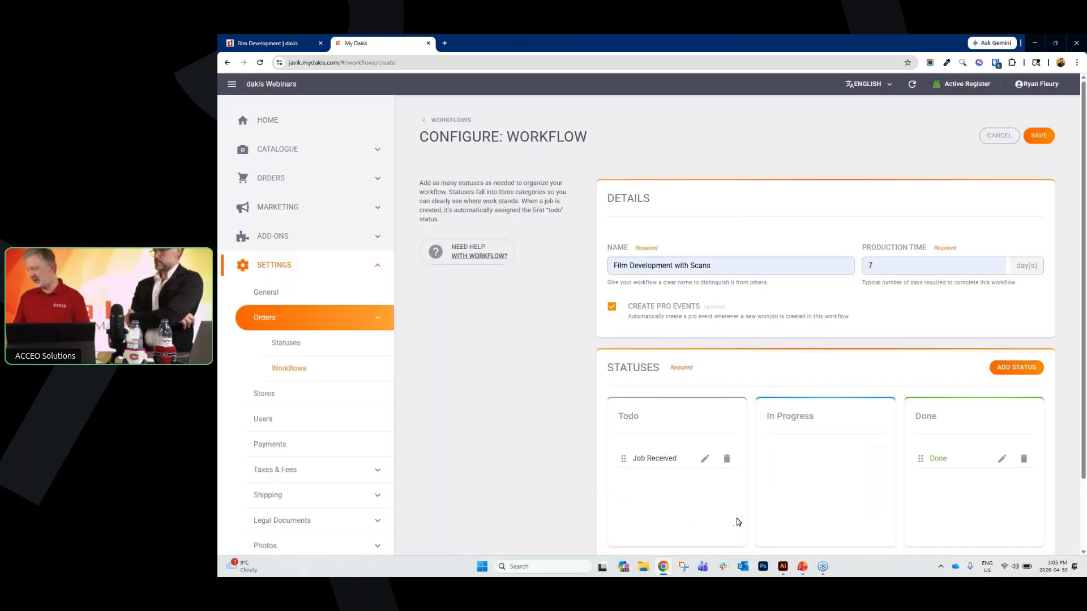
- Add a status named "Reveive Film" in the In Progress category with the client message "We have received your film"
{"action": "left_click", "coordinate": [1024, 368]}
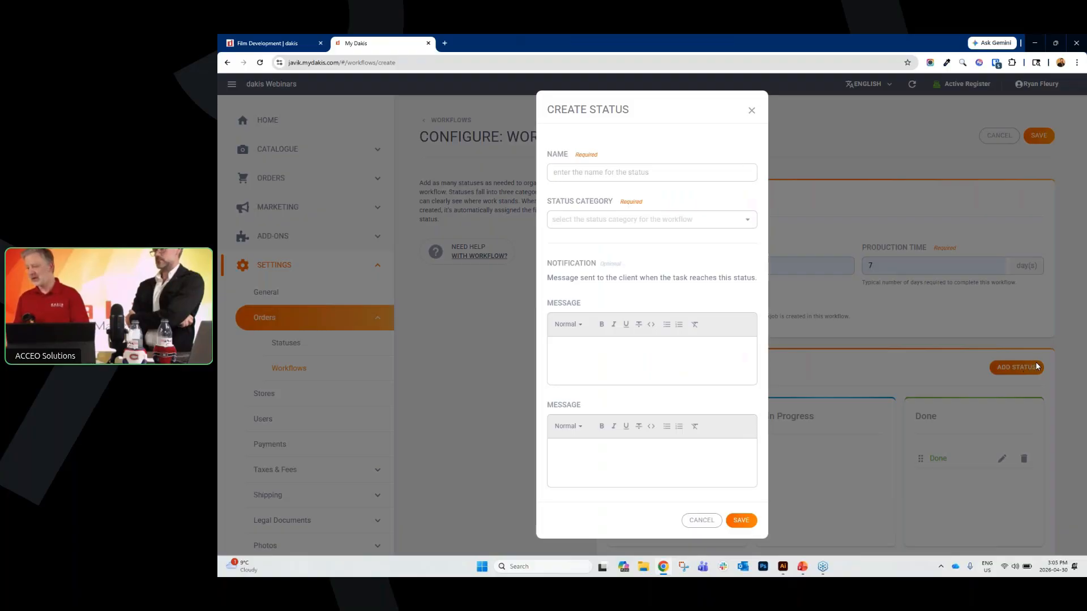
{"action": "left_click", "coordinate": [603, 178]}
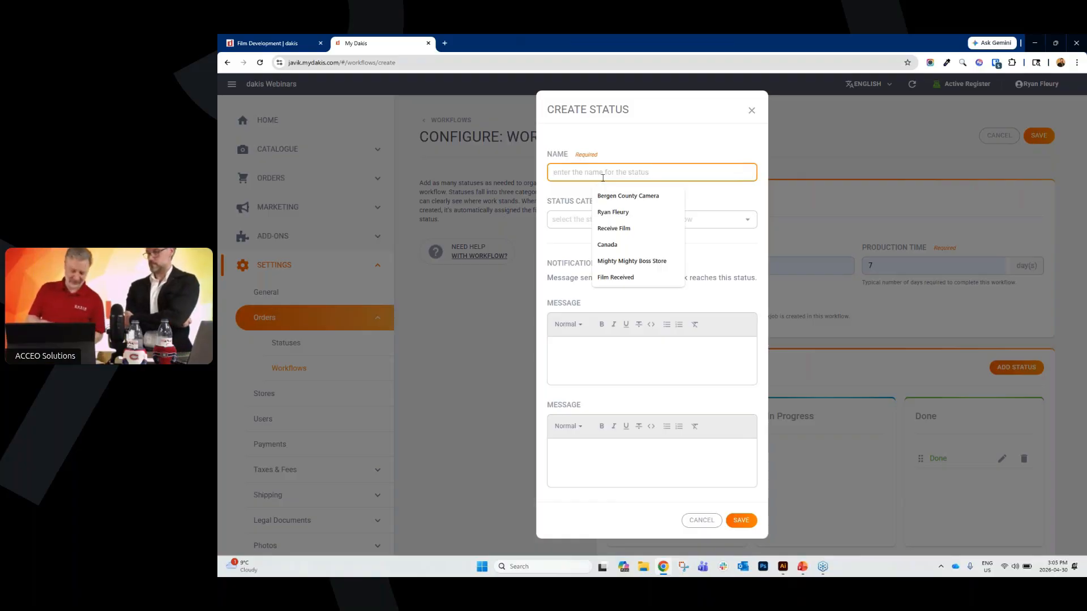
{"action": "type", "text": "Reveive Film"}
{"action": "key", "text": "Return"}
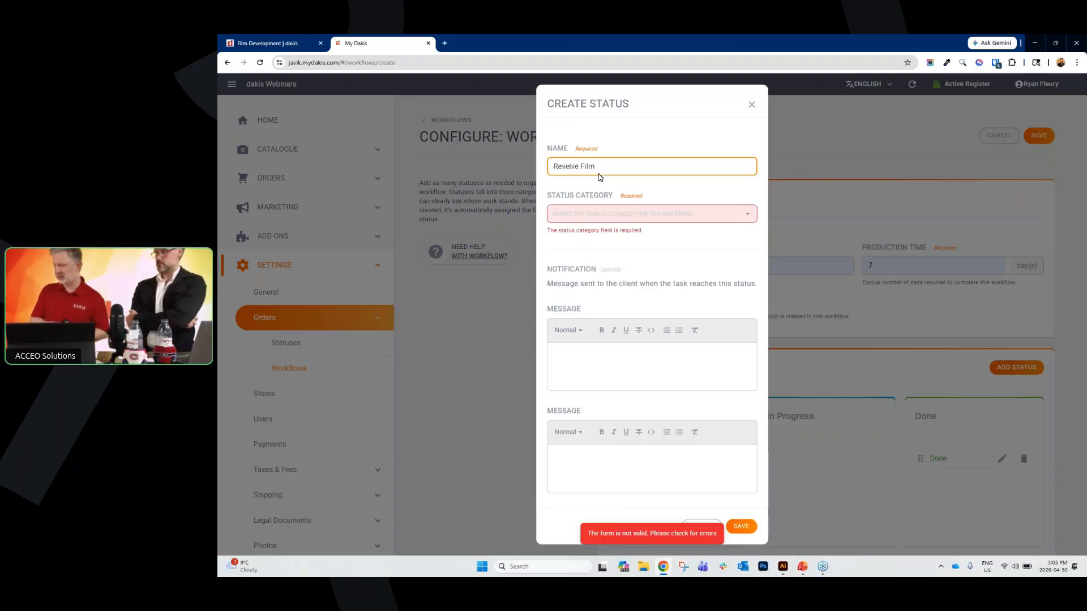
{"action": "left_click", "coordinate": [599, 217]}
{"action": "left_click", "coordinate": [566, 252]}
{"action": "left_click", "coordinate": [601, 348]}
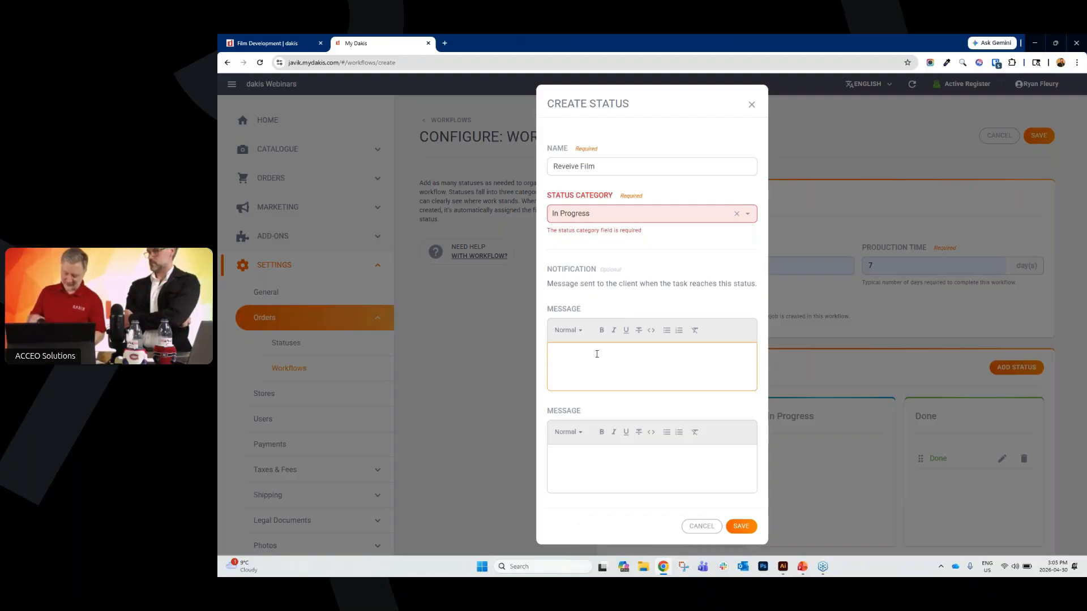
{"action": "type", "text": "We have received your film"}
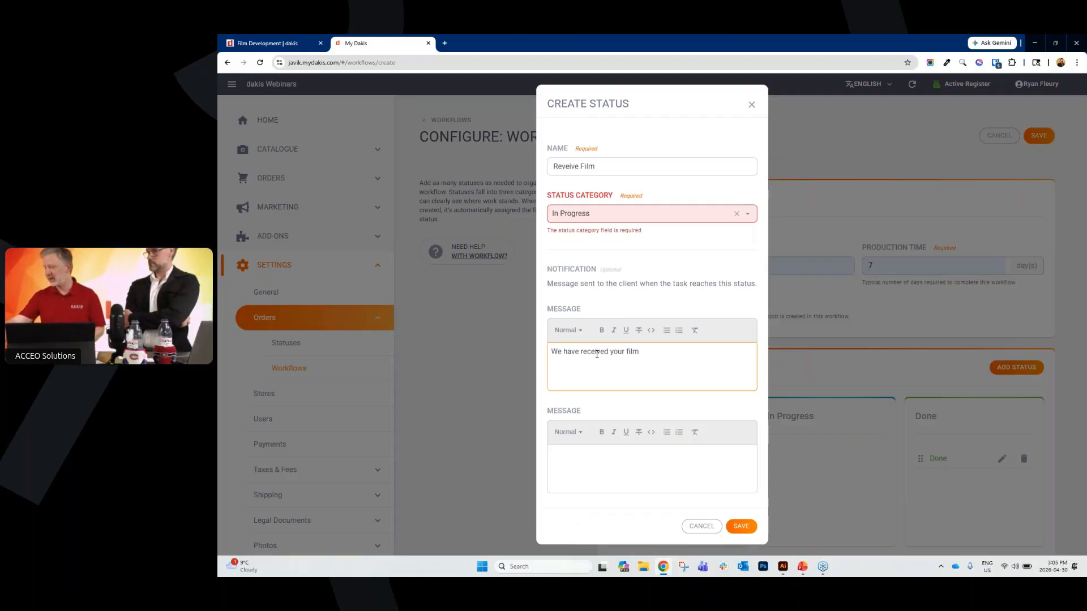
{"action": "key", "text": "BackSpace"}
{"action": "type", "text": "m"}
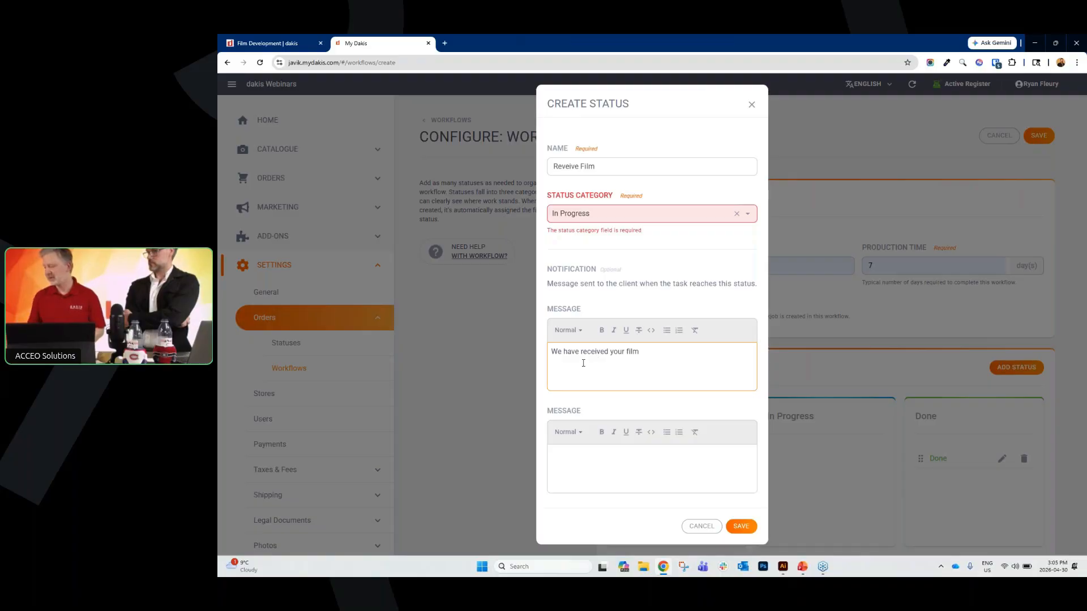
{"action": "left_click", "coordinate": [750, 525]}
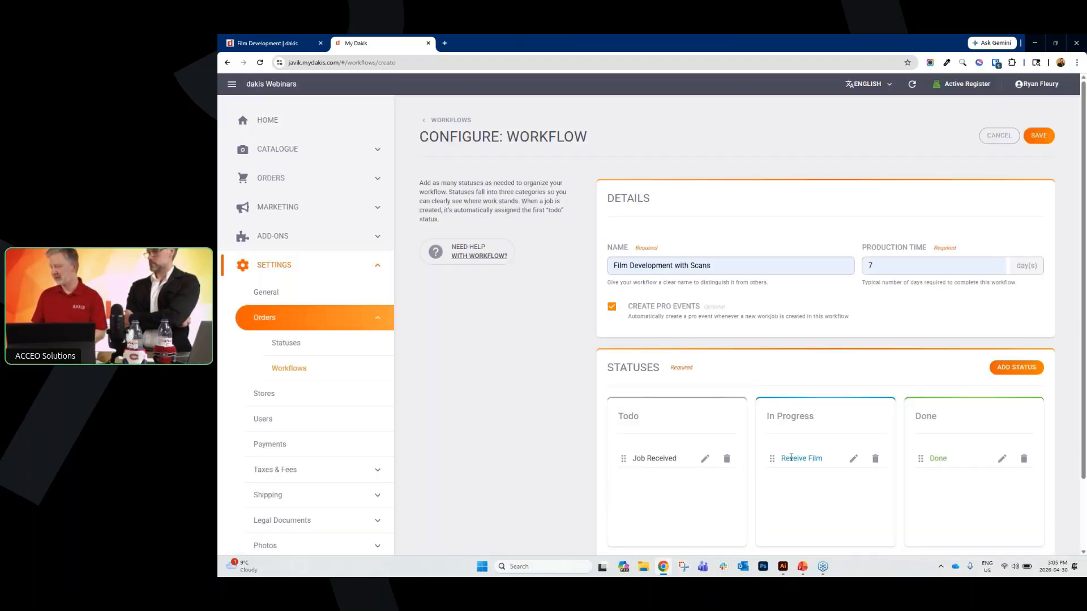
- Correct the spelling of the In Progress status name to "Receive Film" and save the status
{"action": "left_click", "coordinate": [853, 458]}
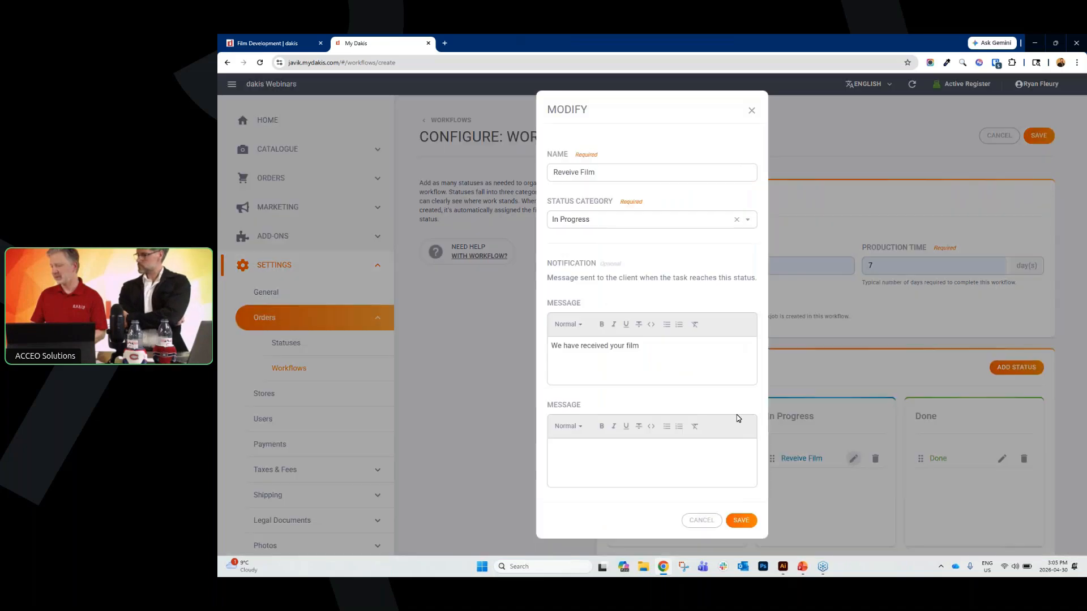
{"action": "left_click", "coordinate": [566, 173]}
{"action": "key", "text": "BackSpace"}
{"action": "type", "text": "c"}
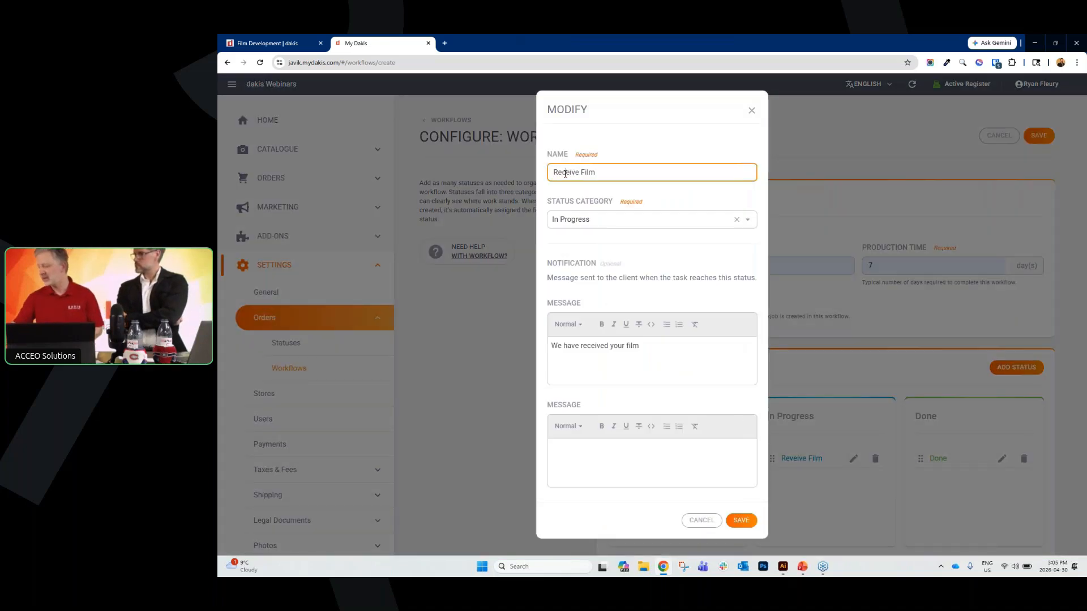
{"action": "left_click", "coordinate": [739, 520]}
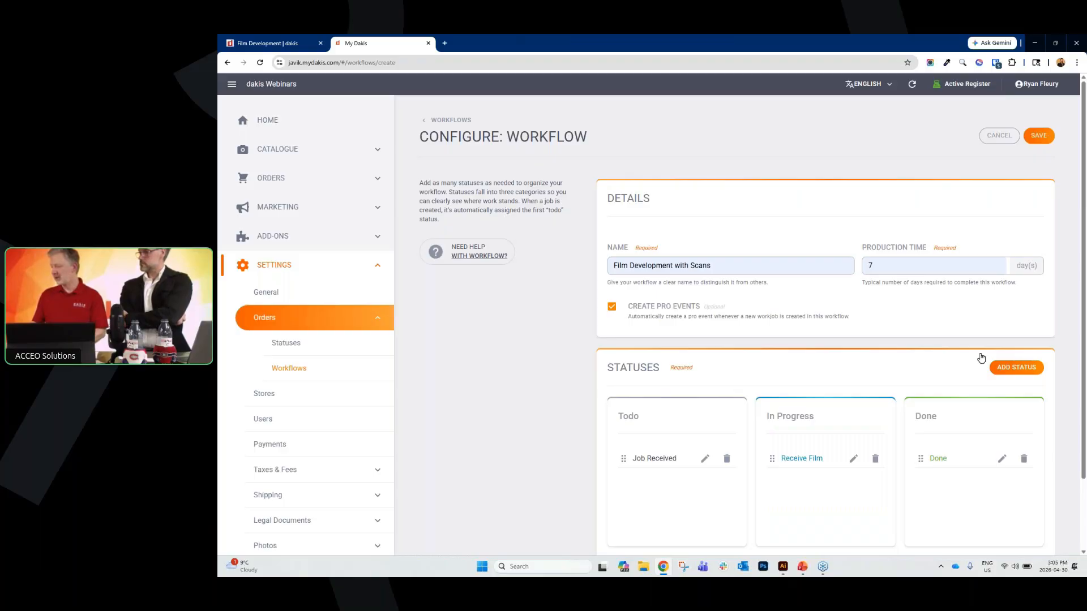
- Add a status named "Develop Film" in the In Progress category without a notification message
{"action": "left_click", "coordinate": [1028, 370]}
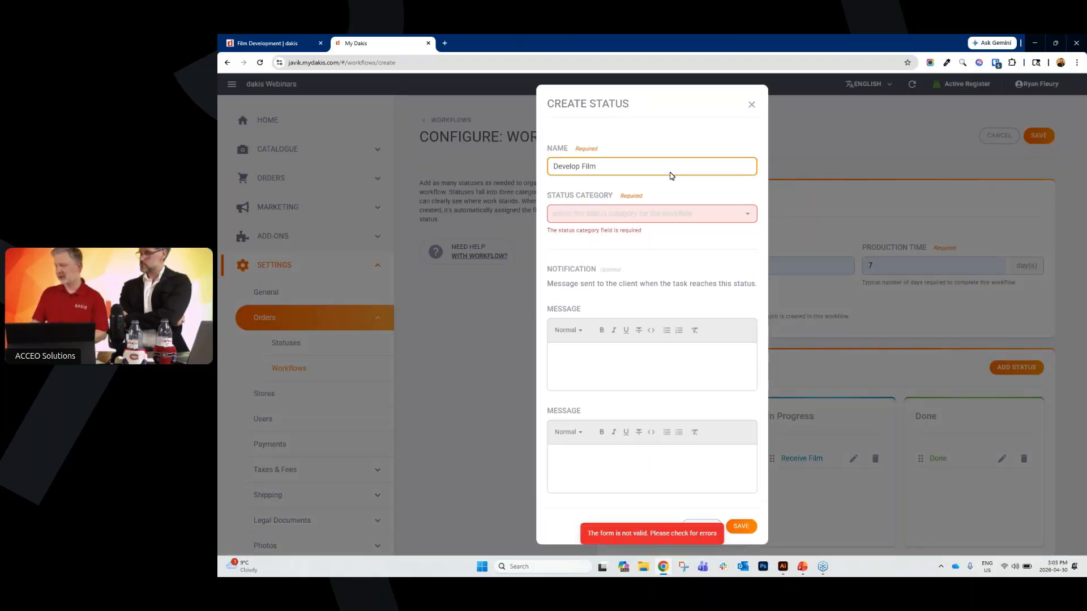
{"action": "left_click", "coordinate": [668, 215]}
{"action": "left_click", "coordinate": [587, 254]}
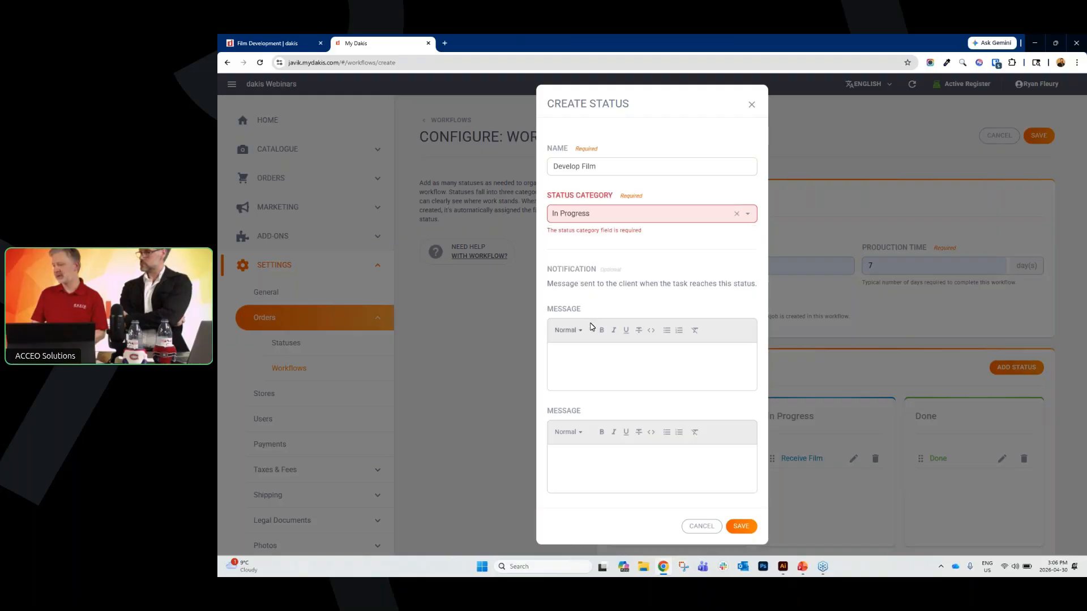
{"action": "left_click", "coordinate": [588, 461]}
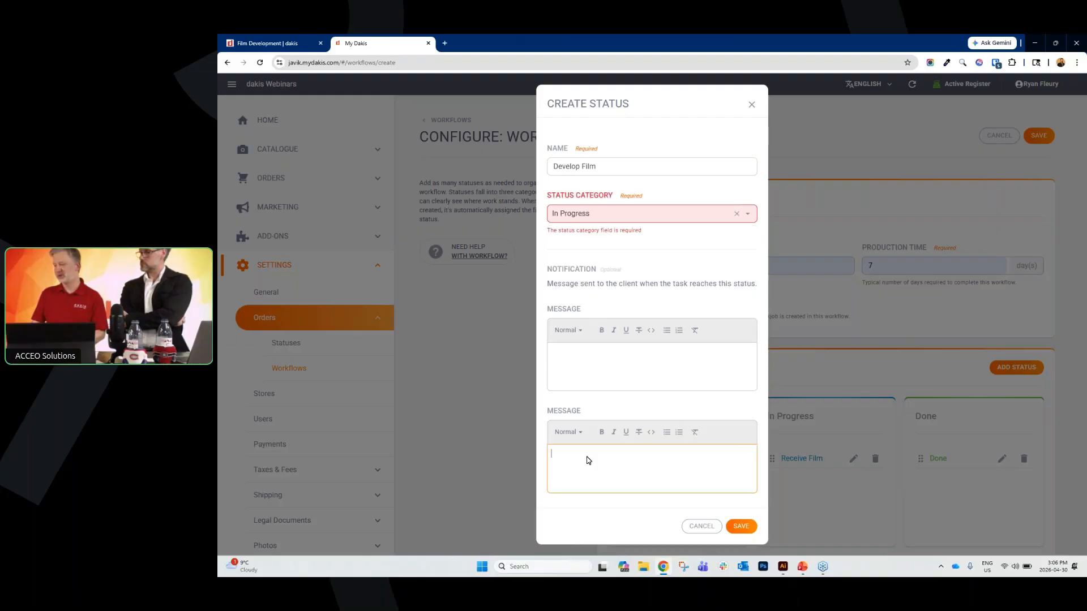
{"action": "left_click", "coordinate": [741, 527]}
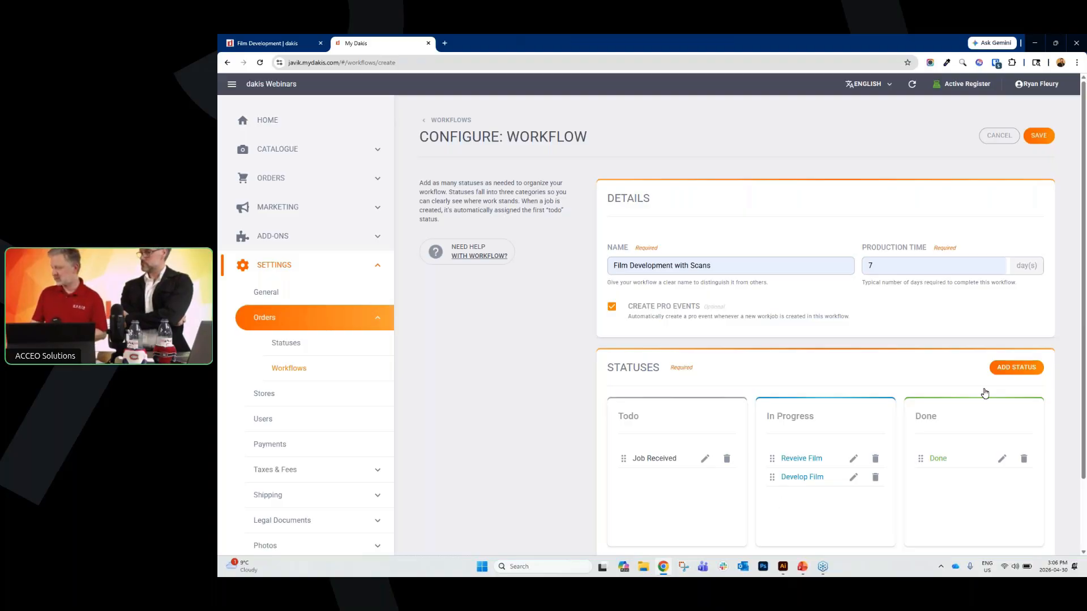
- Add a status named "Scan and Colour Correct" in the In Progress category without a notification message
{"action": "left_click", "coordinate": [1007, 368]}
{"action": "left_click", "coordinate": [607, 170]}
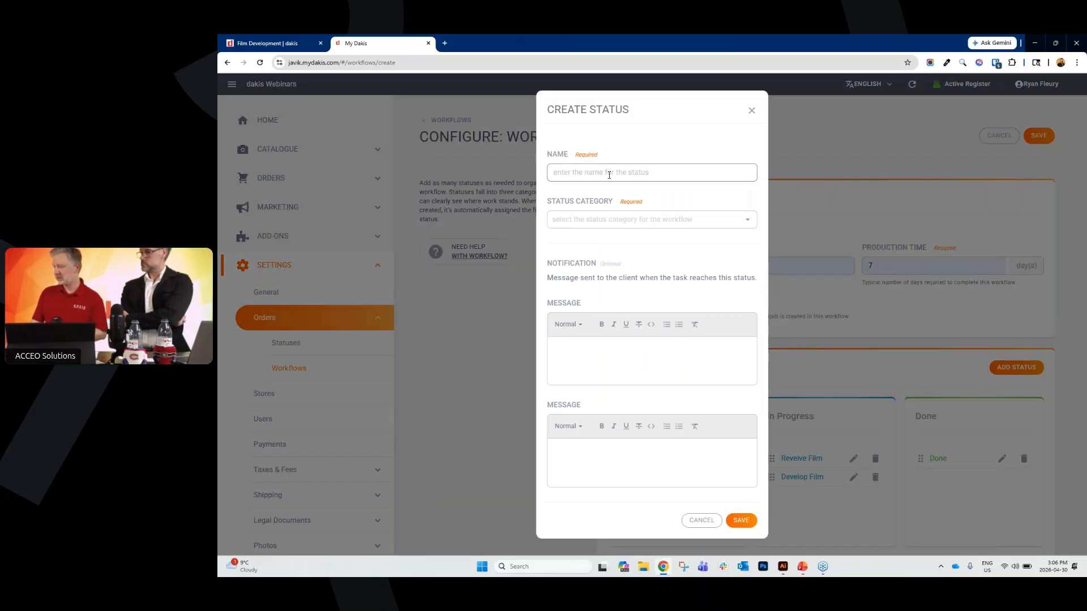
{"action": "type", "text": "Scan and Colour Correct"}
{"action": "left_click", "coordinate": [628, 213]}
{"action": "left_click", "coordinate": [583, 254]}
{"action": "left_click", "coordinate": [599, 366]}
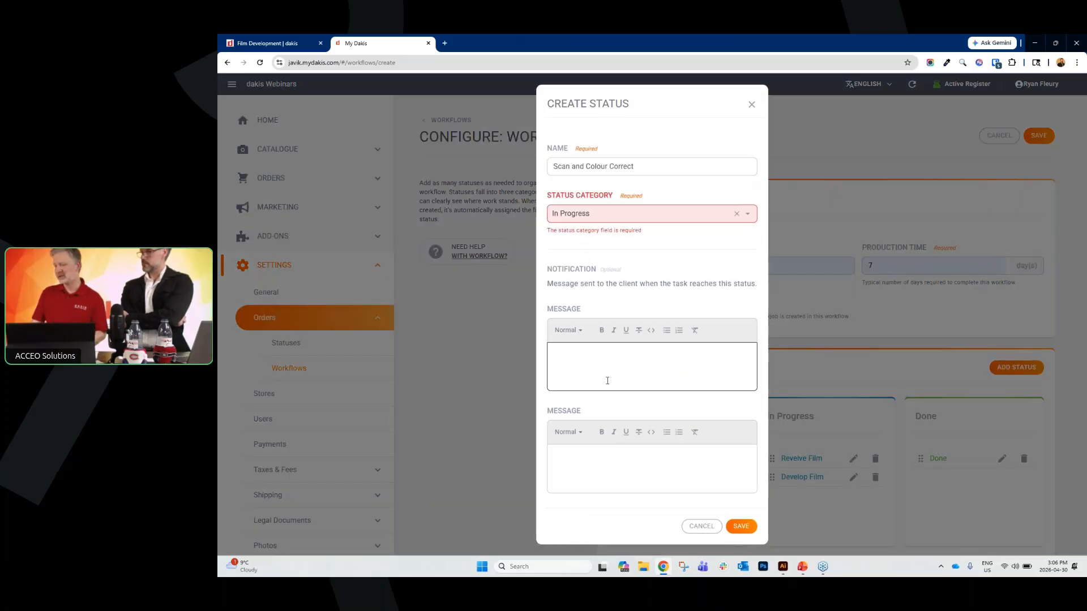
{"action": "left_click", "coordinate": [745, 526]}
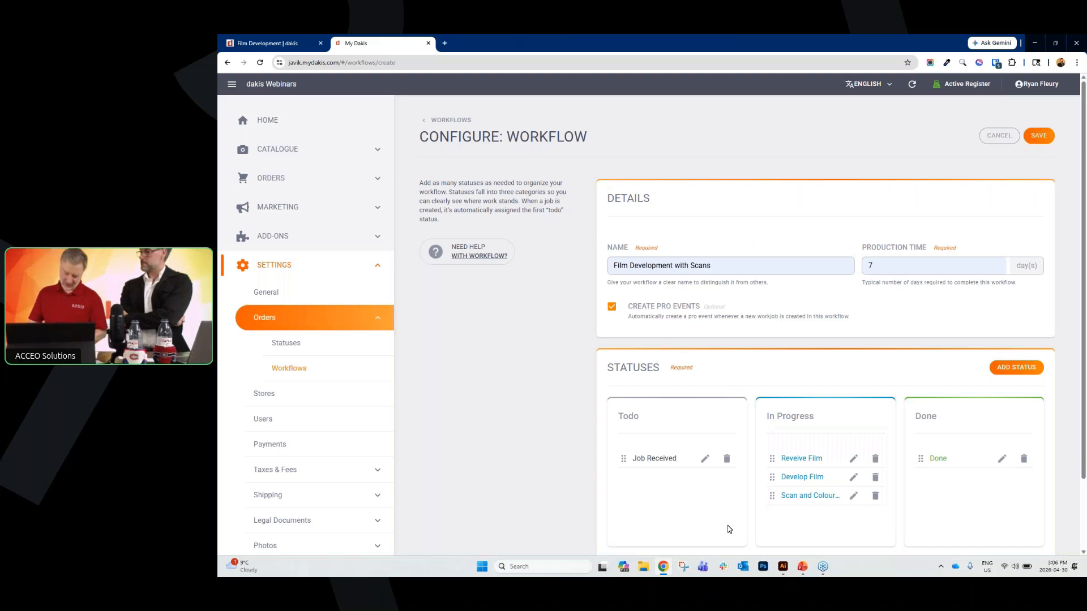
- Add a status named "Upload Images" in the In Progress category without a notification message, and save the workflow
{"action": "left_click", "coordinate": [1012, 369]}
{"action": "left_click", "coordinate": [623, 172]}
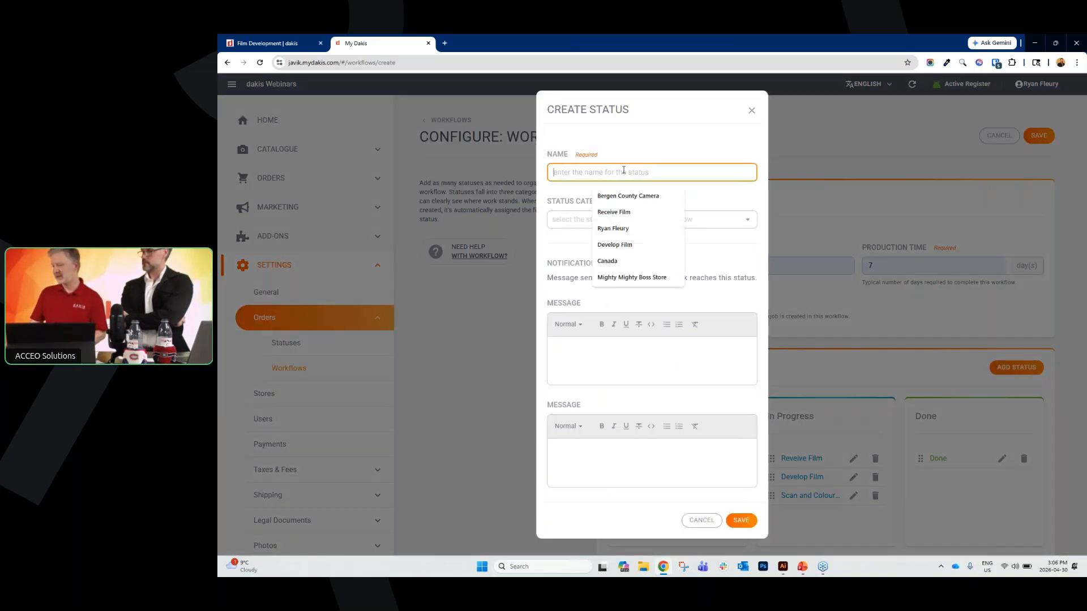
{"action": "type", "text": "Upload Images"}
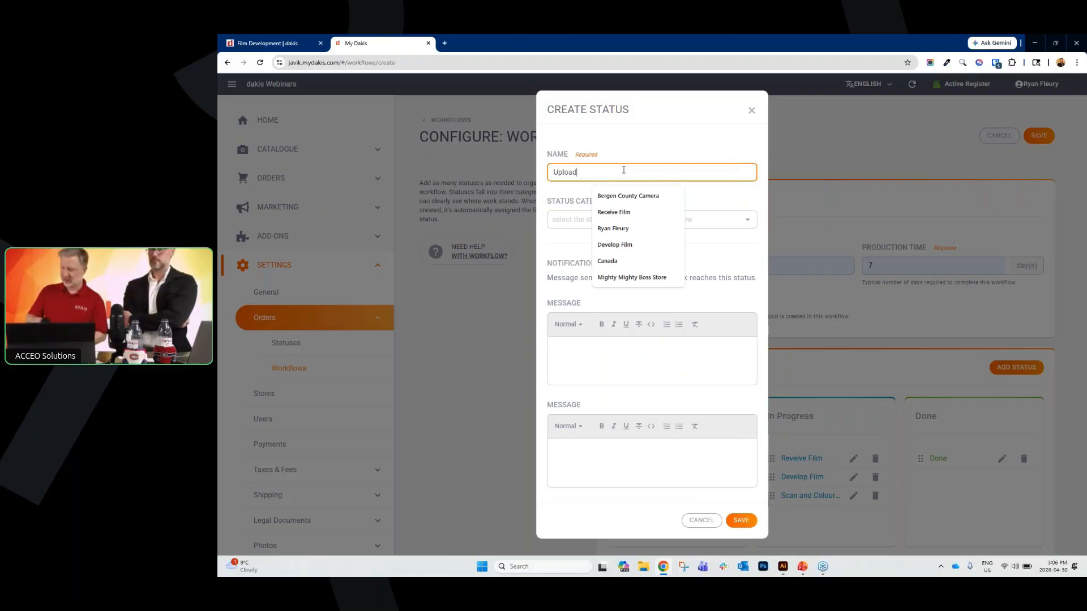
{"action": "key", "text": "Return"}
{"action": "left_click", "coordinate": [596, 217]}
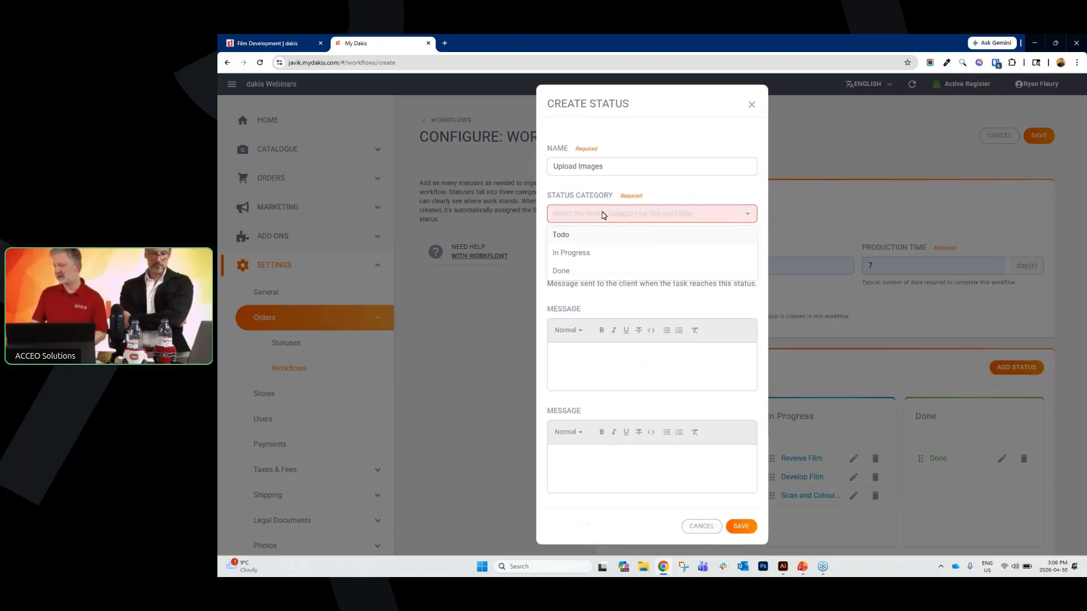
{"action": "left_click", "coordinate": [577, 258]}
{"action": "left_click", "coordinate": [571, 378]}
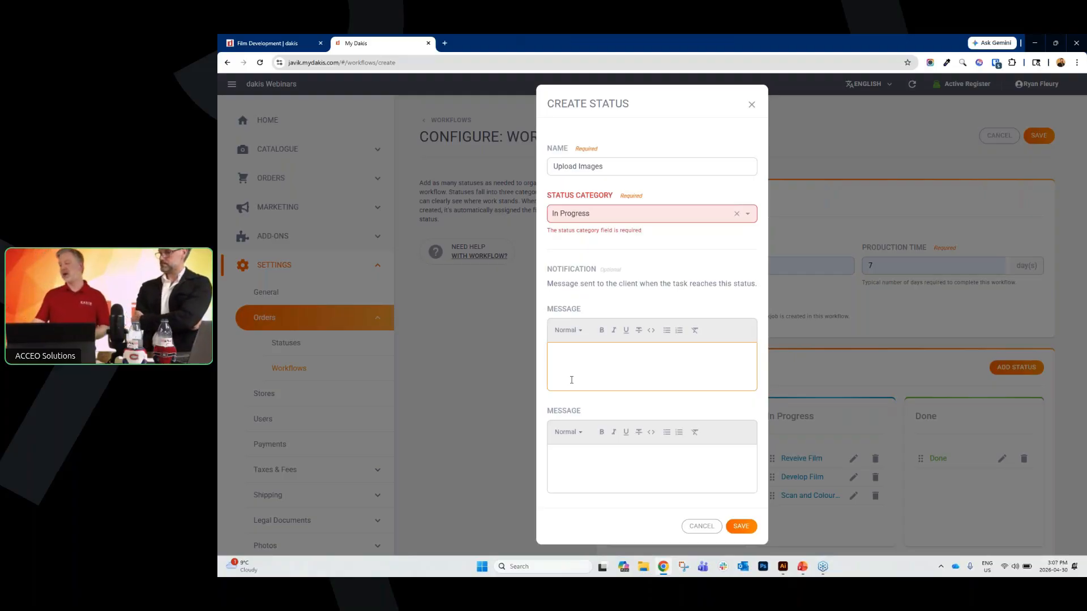
{"action": "left_click", "coordinate": [741, 527]}
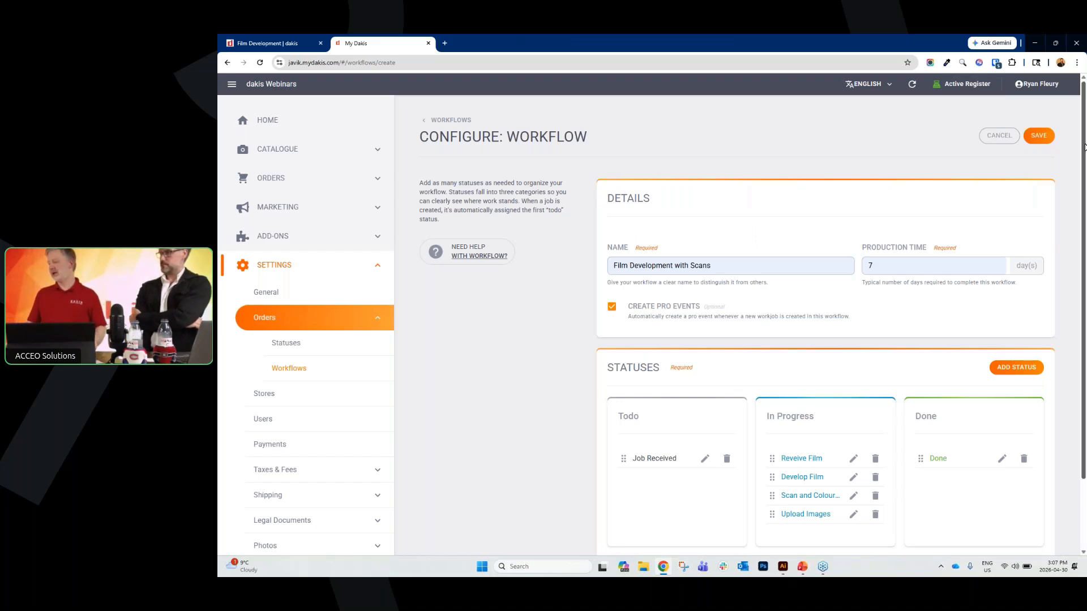
{"action": "left_click", "coordinate": [1036, 138]}
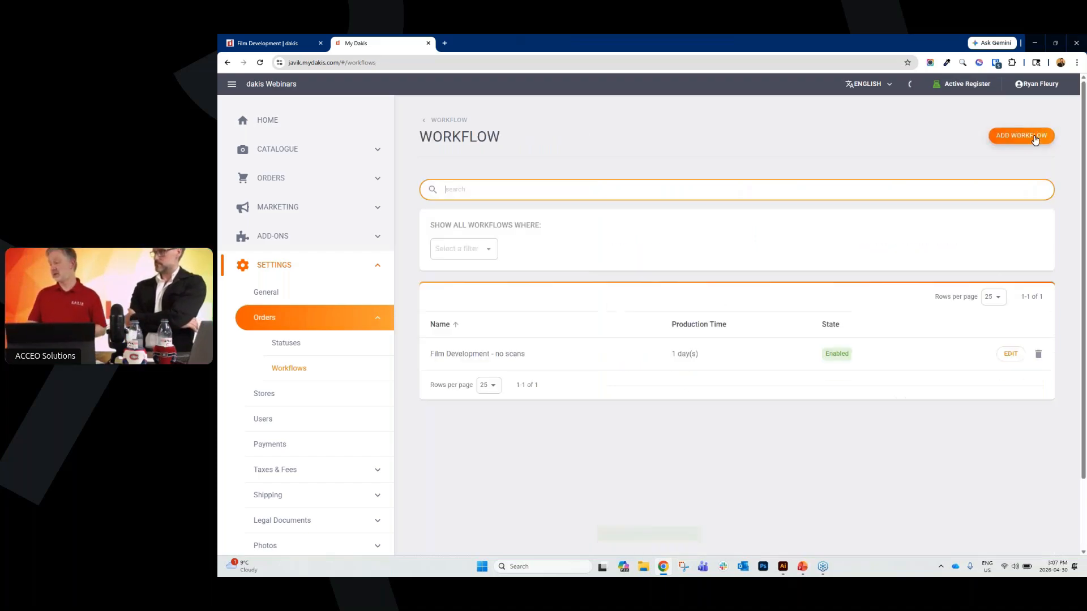
- Open the Film Development subcategory of Store Services in the gift product catalogue for editing
{"action": "left_click", "coordinate": [355, 157]}
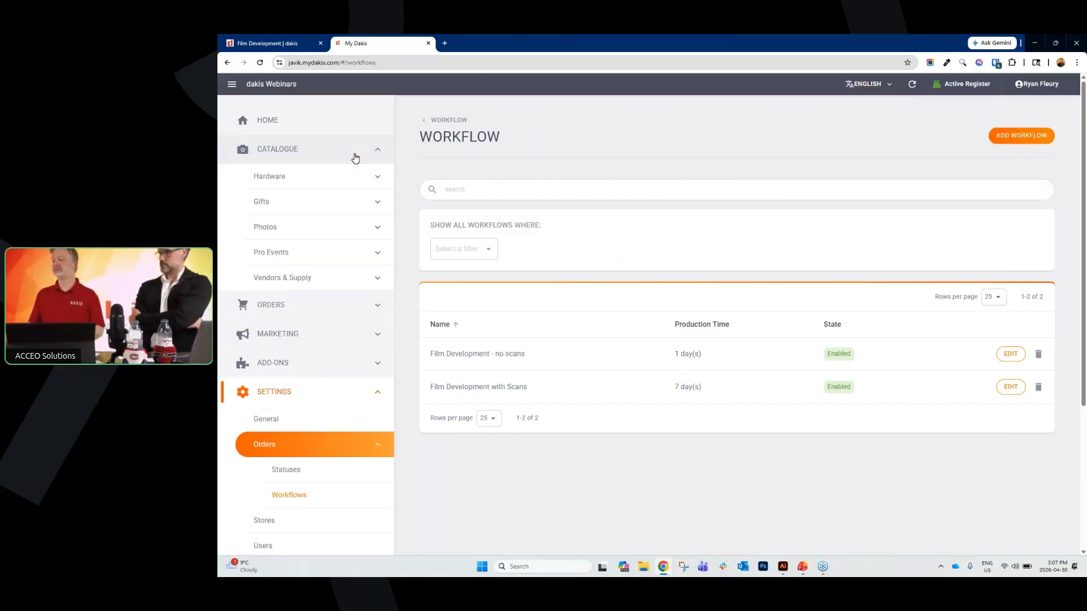
{"action": "left_click", "coordinate": [297, 210]}
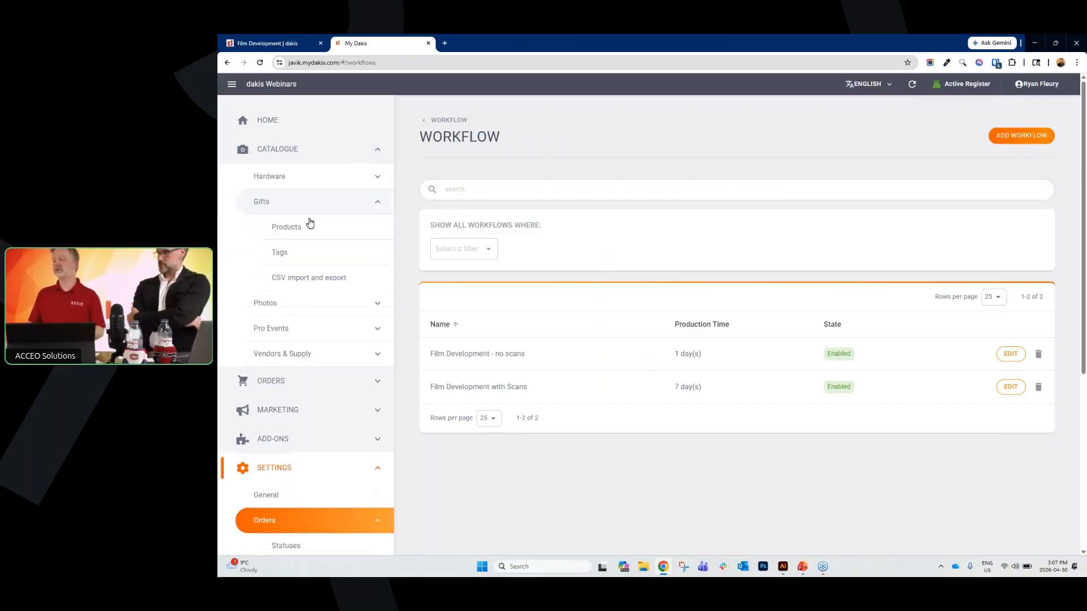
{"action": "left_click", "coordinate": [307, 234]}
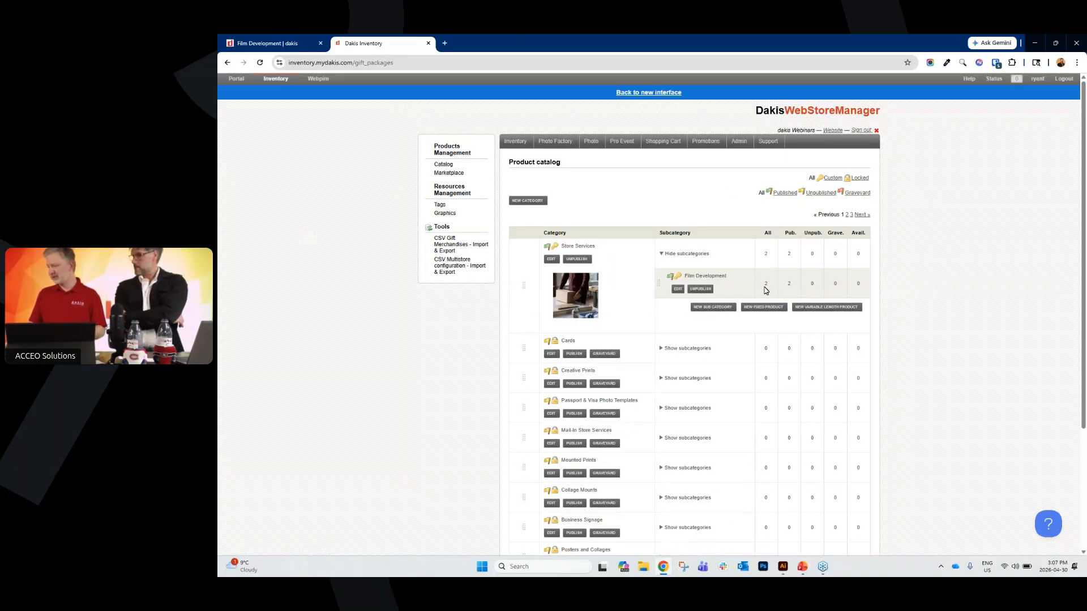
{"action": "left_click", "coordinate": [678, 290]}
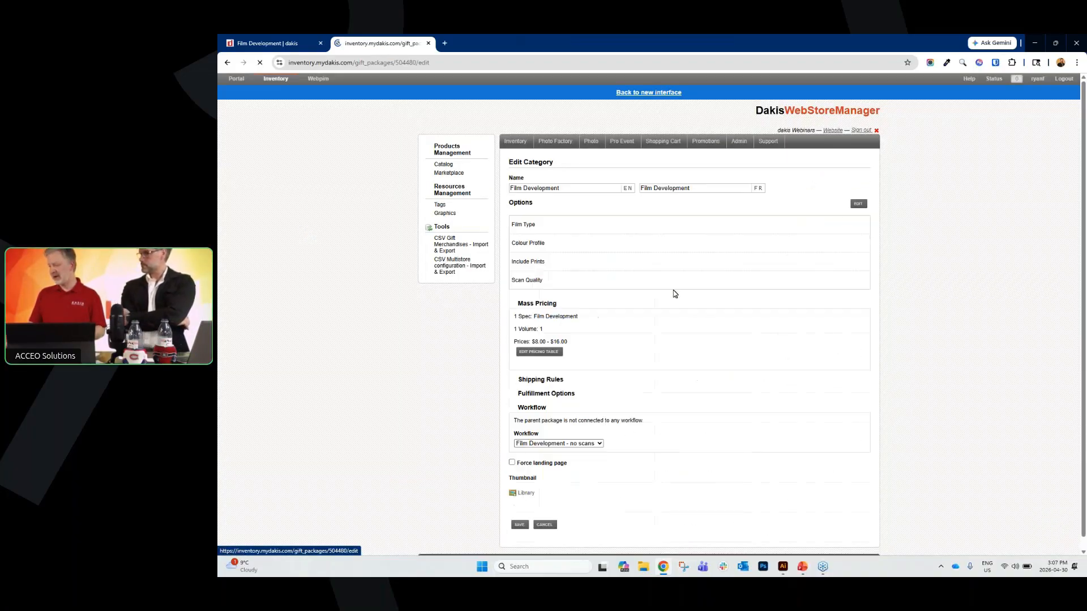
- Select the "Film Development with Scans" workflow for the whole Film Development subcategory
{"action": "double_click", "coordinate": [541, 412]}
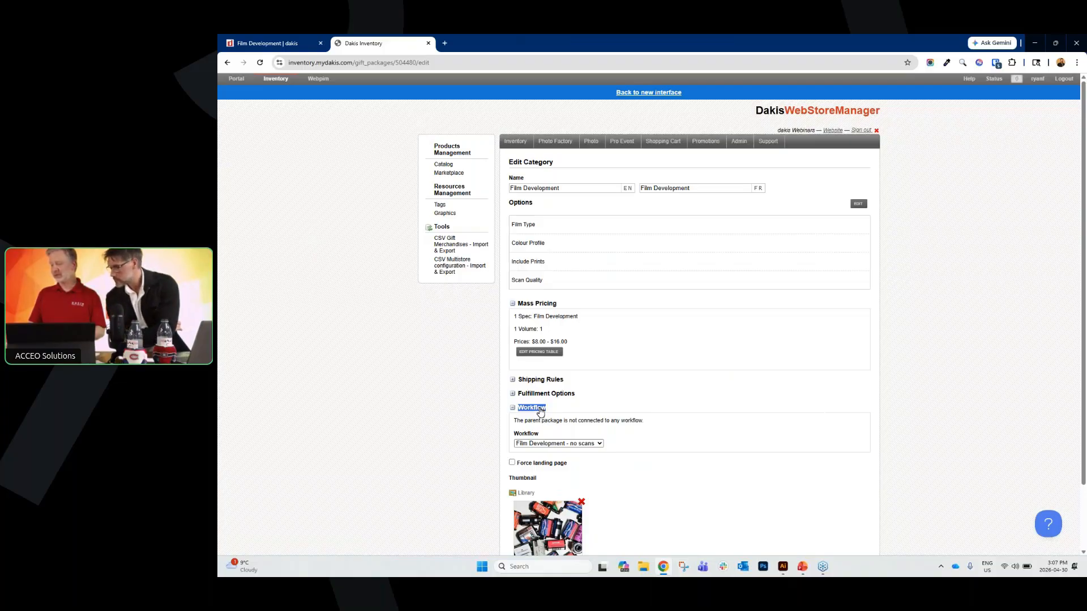
{"action": "left_click", "coordinate": [570, 445]}
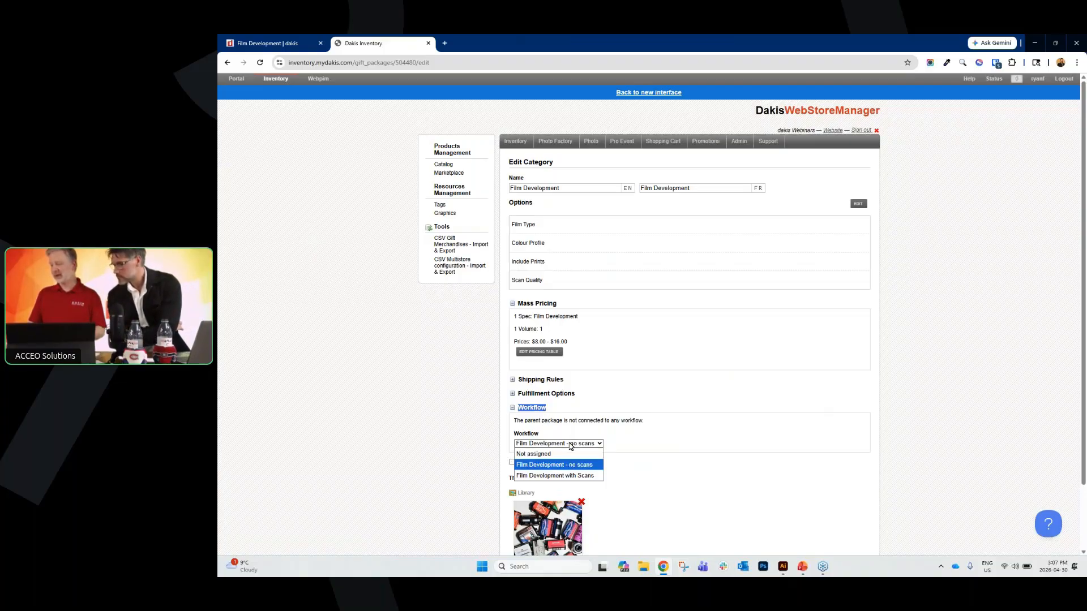
{"action": "left_click", "coordinate": [566, 475]}
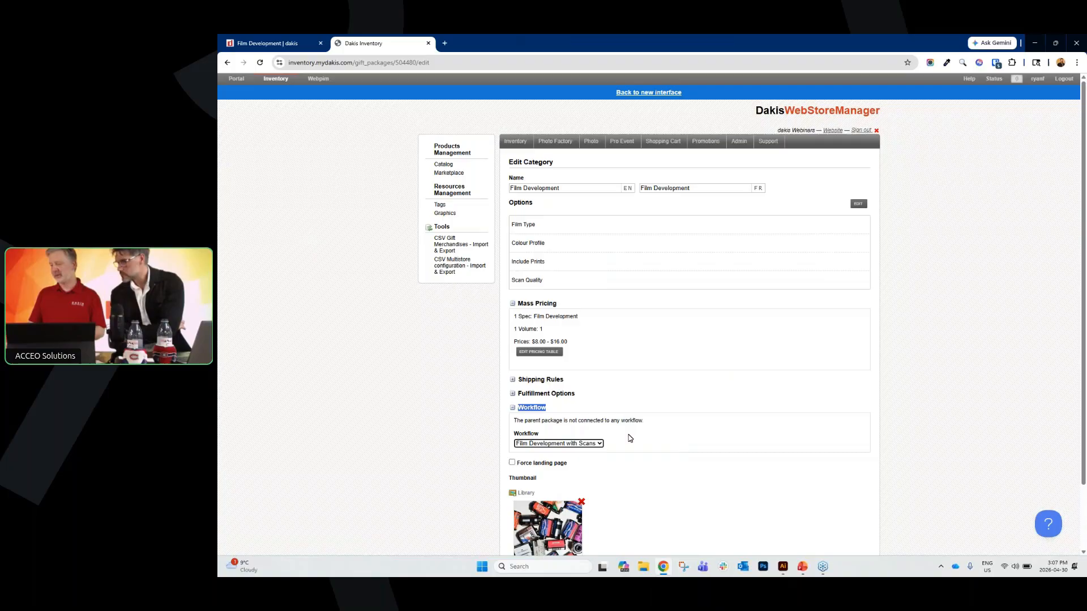
- Set the Film Development subcategory's workflow to "Not assigned" and save the category
{"action": "left_click", "coordinate": [689, 396]}
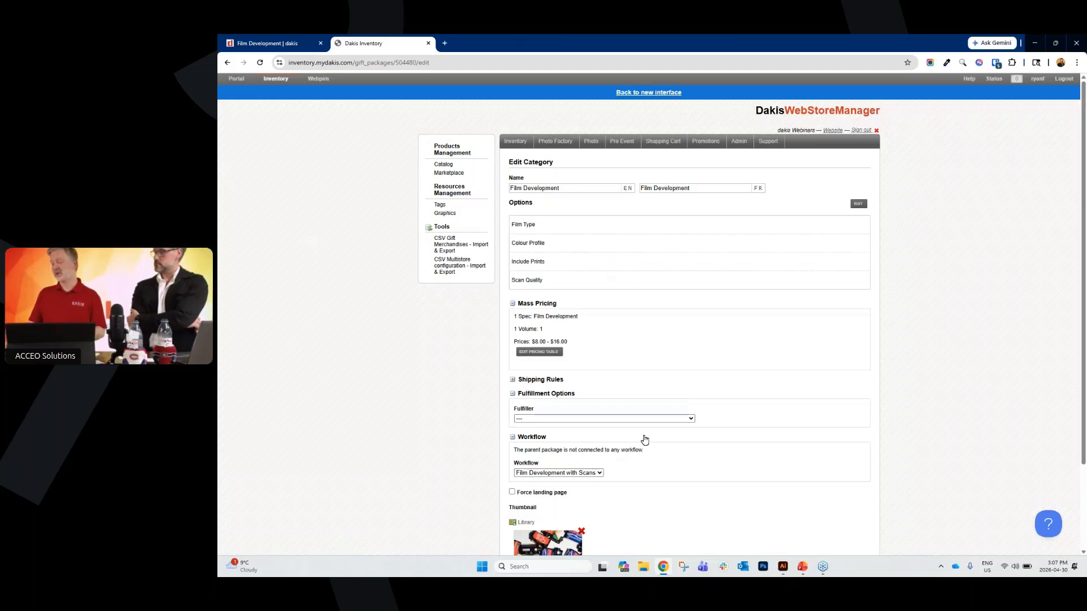
{"action": "left_click", "coordinate": [567, 473]}
{"action": "left_click", "coordinate": [566, 482]}
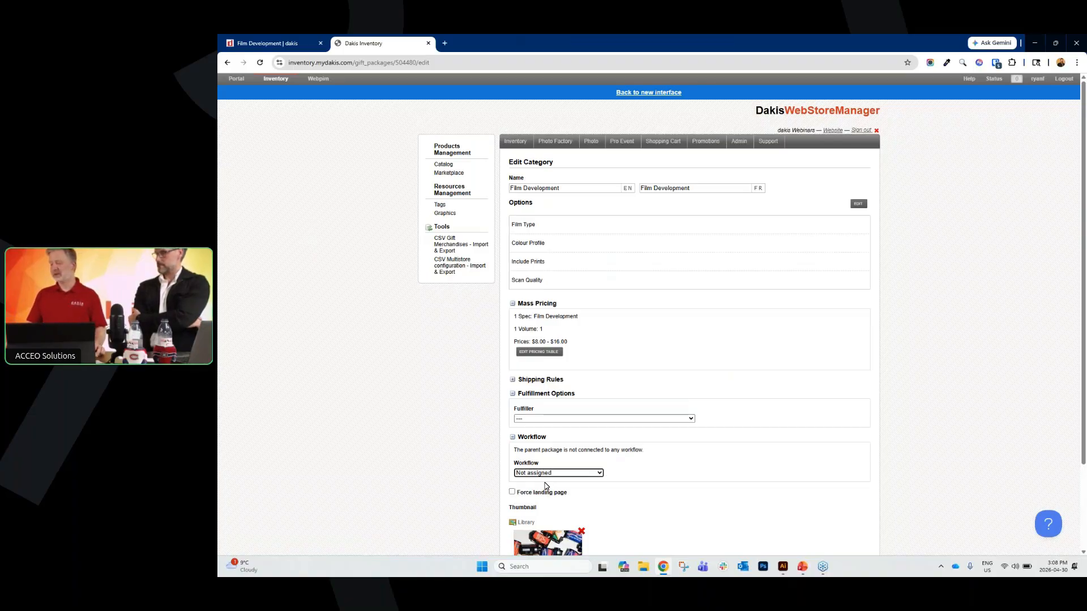
{"action": "scroll", "coordinate": [654, 460], "scroll_direction": "down", "scroll_amount": 3}
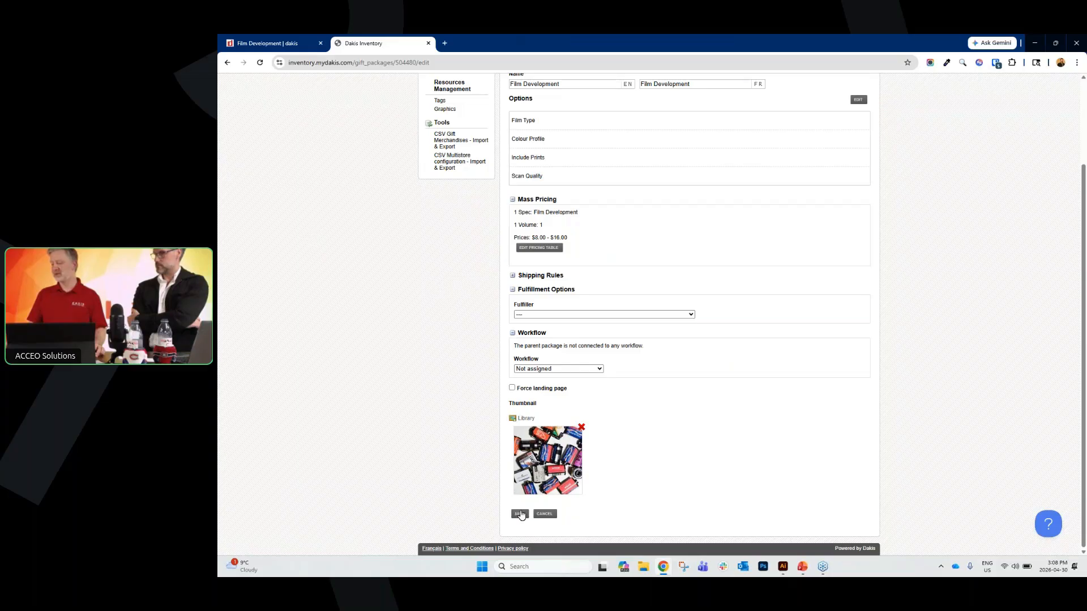
{"action": "left_click", "coordinate": [520, 514]}
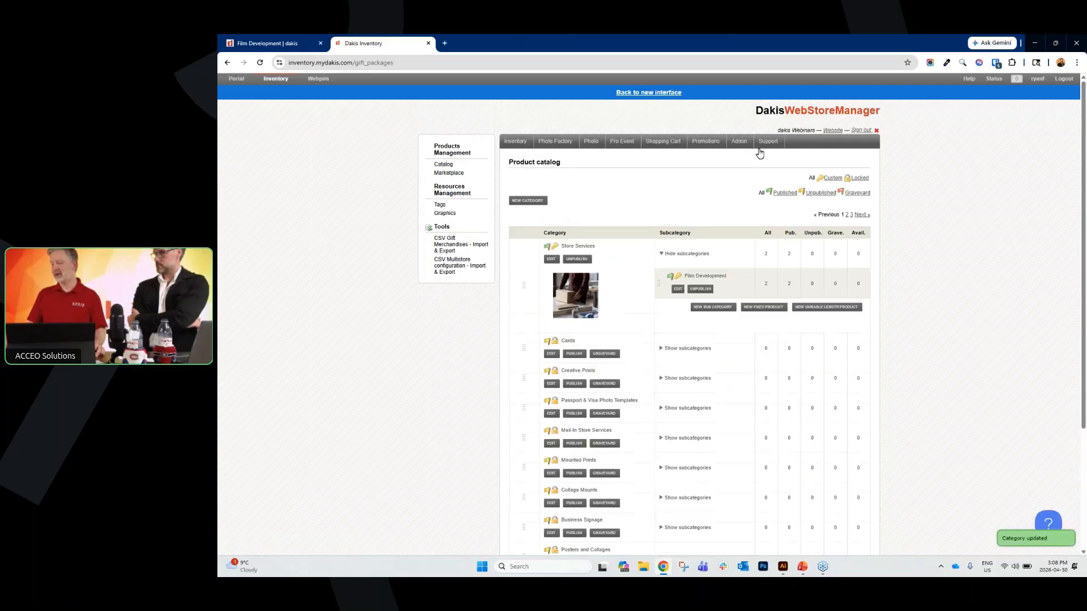
- Assign the "Film Development - no scans" workflow to the published Develop Only product in Film Development and save it
{"action": "left_click", "coordinate": [788, 285]}
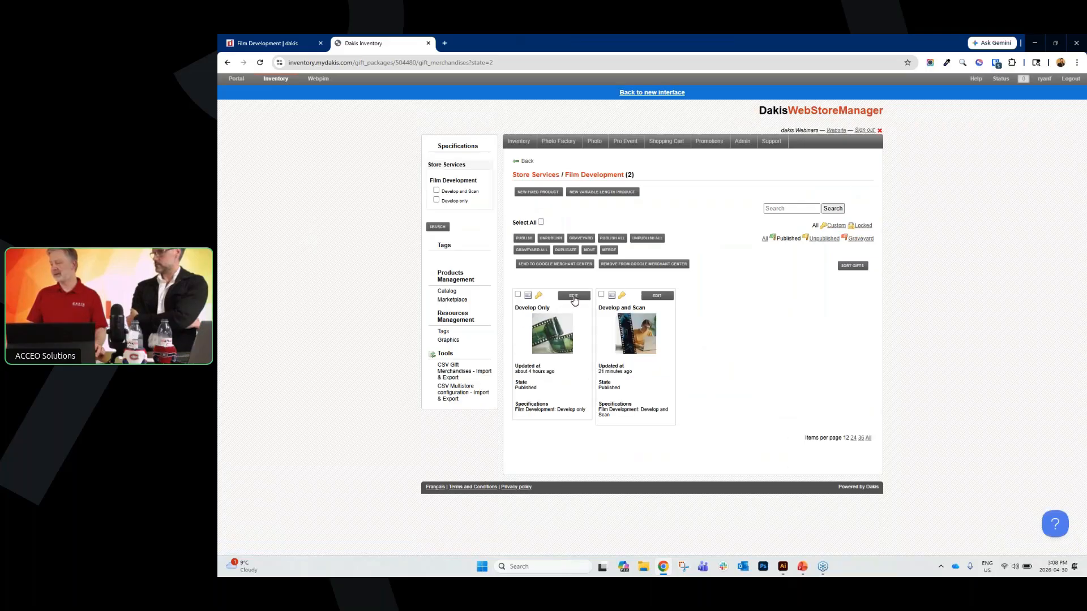
{"action": "left_click", "coordinate": [574, 296]}
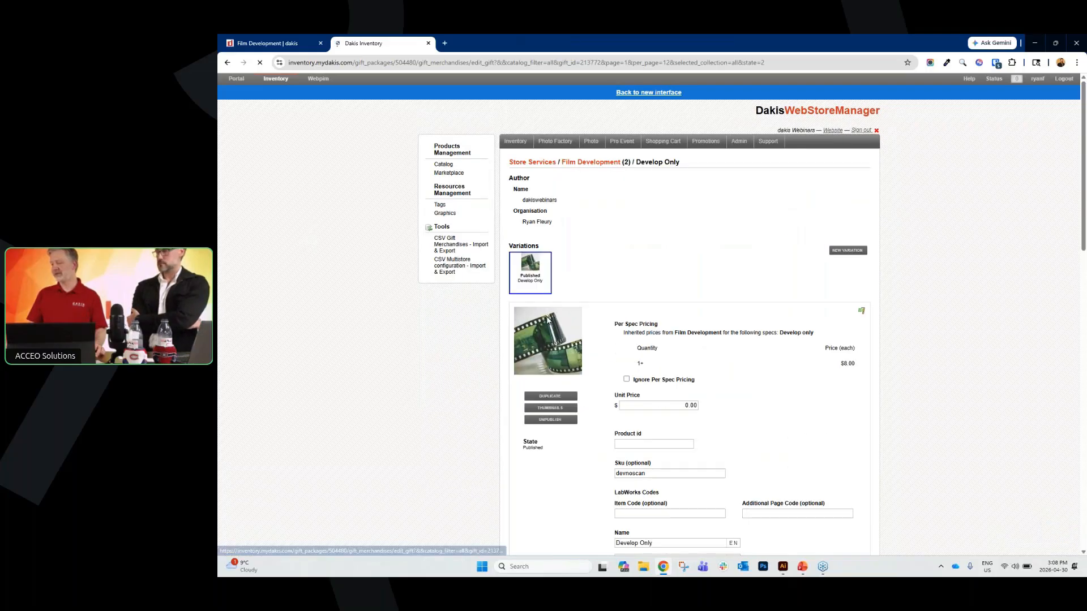
{"action": "scroll", "coordinate": [558, 317], "scroll_direction": "down", "scroll_amount": 10}
{"action": "scroll", "coordinate": [552, 354], "scroll_direction": "down", "scroll_amount": 5}
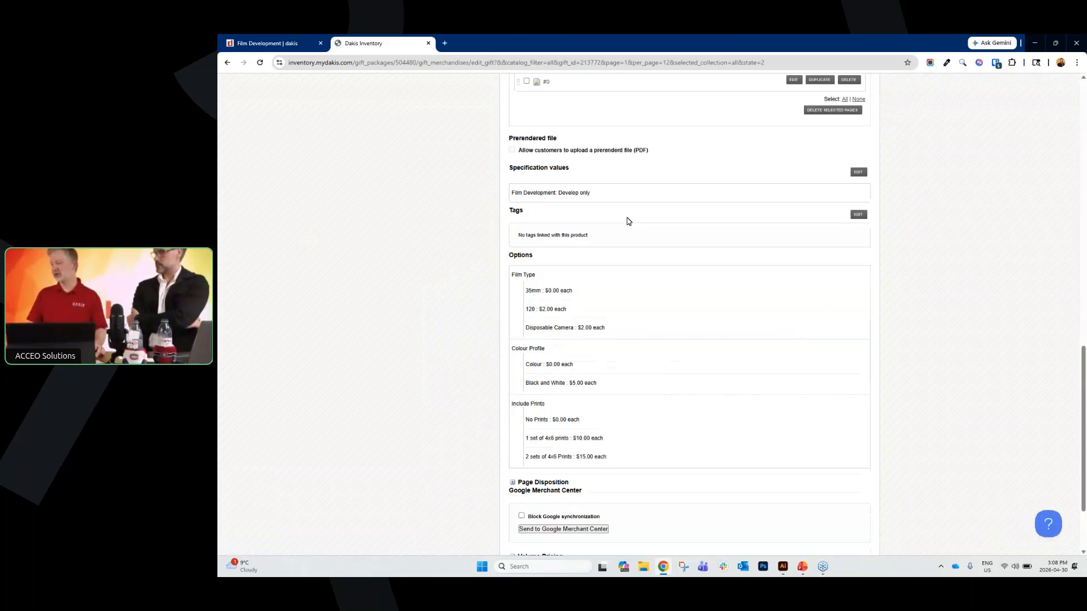
{"action": "left_click", "coordinate": [541, 499]}
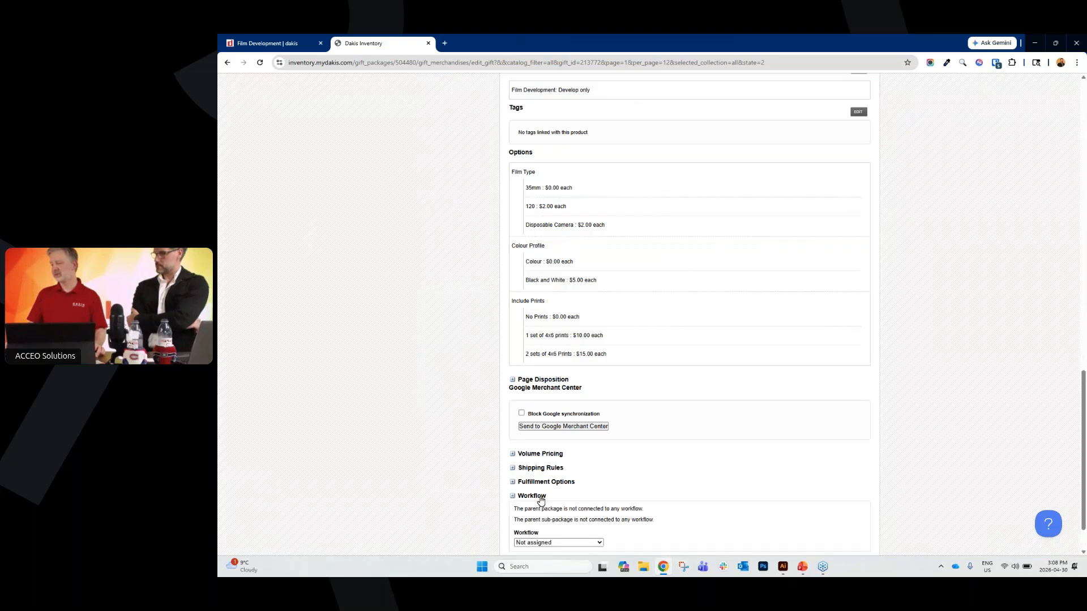
{"action": "left_click", "coordinate": [555, 542]}
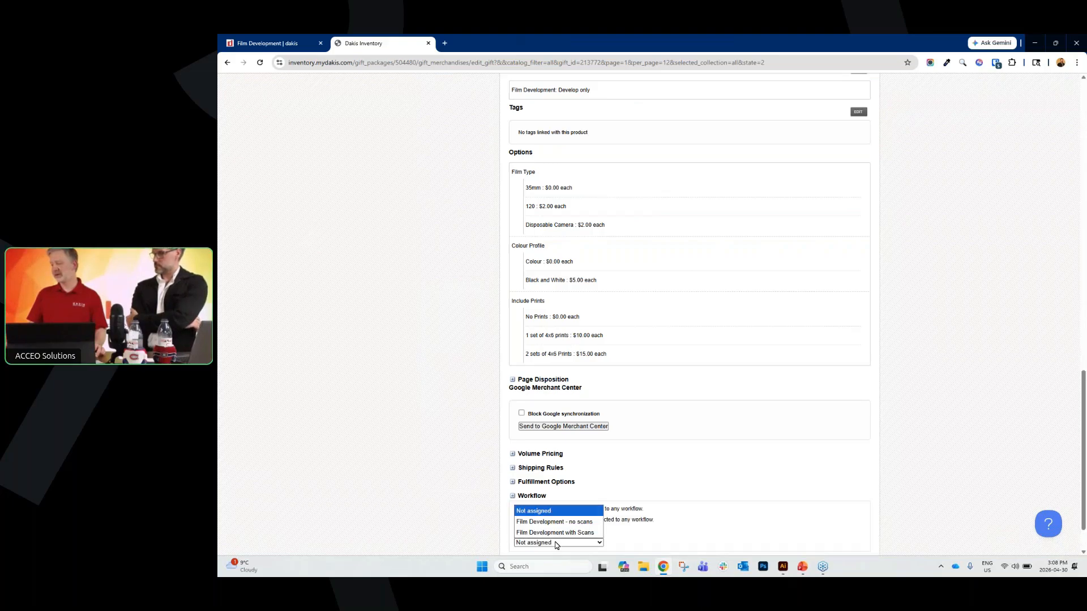
{"action": "left_click", "coordinate": [554, 522]}
{"action": "scroll", "coordinate": [555, 522], "scroll_direction": "down", "scroll_amount": 1}
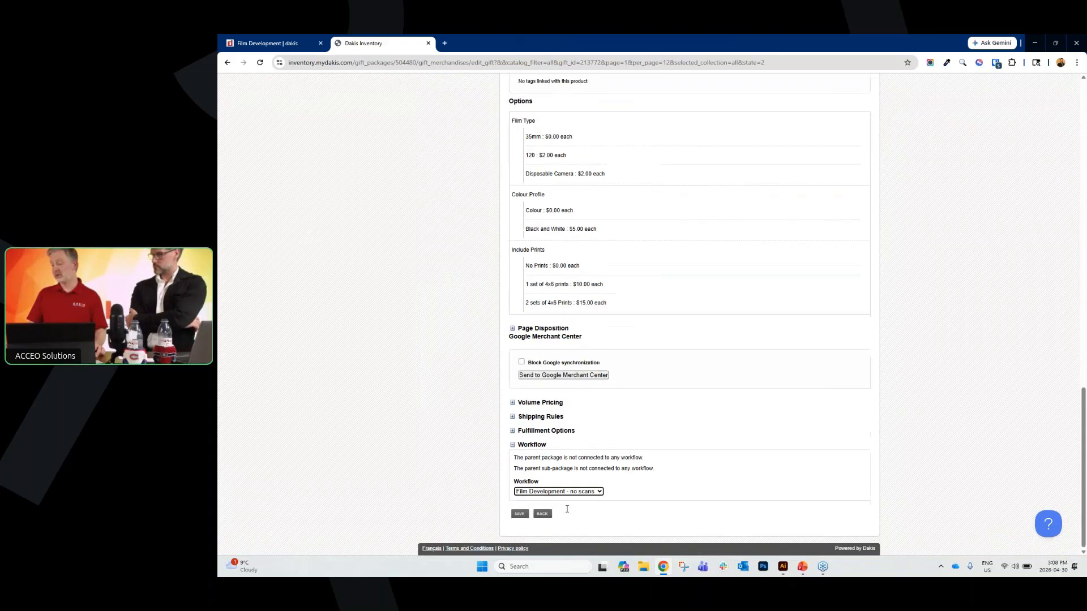
{"action": "left_click", "coordinate": [520, 514]}
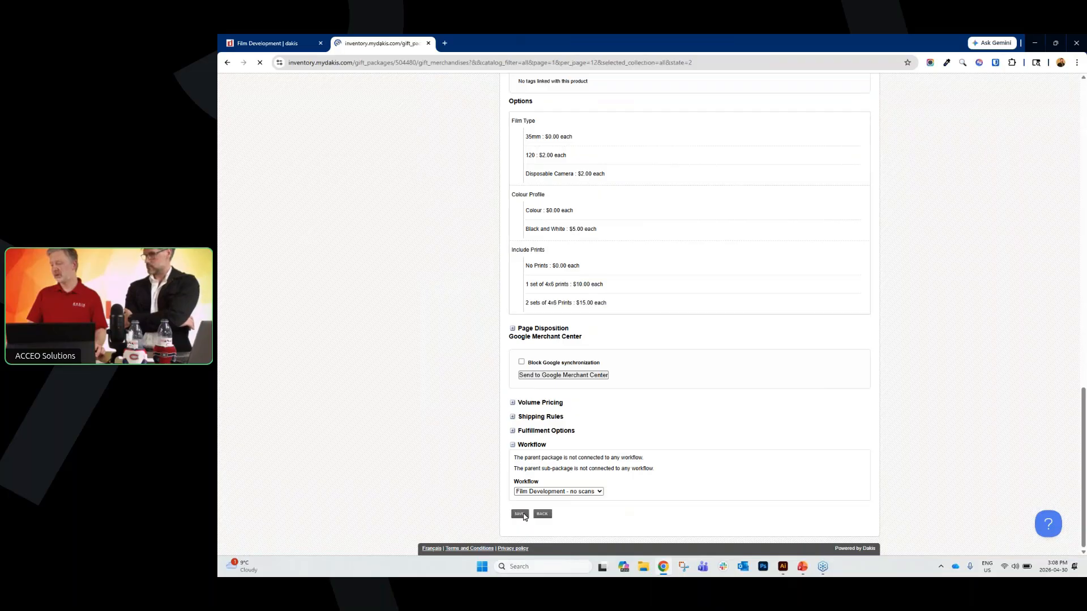
- Assign the "Film Development with Scans" workflow to the Develop and Scan product and save it
{"action": "left_click", "coordinate": [658, 298]}
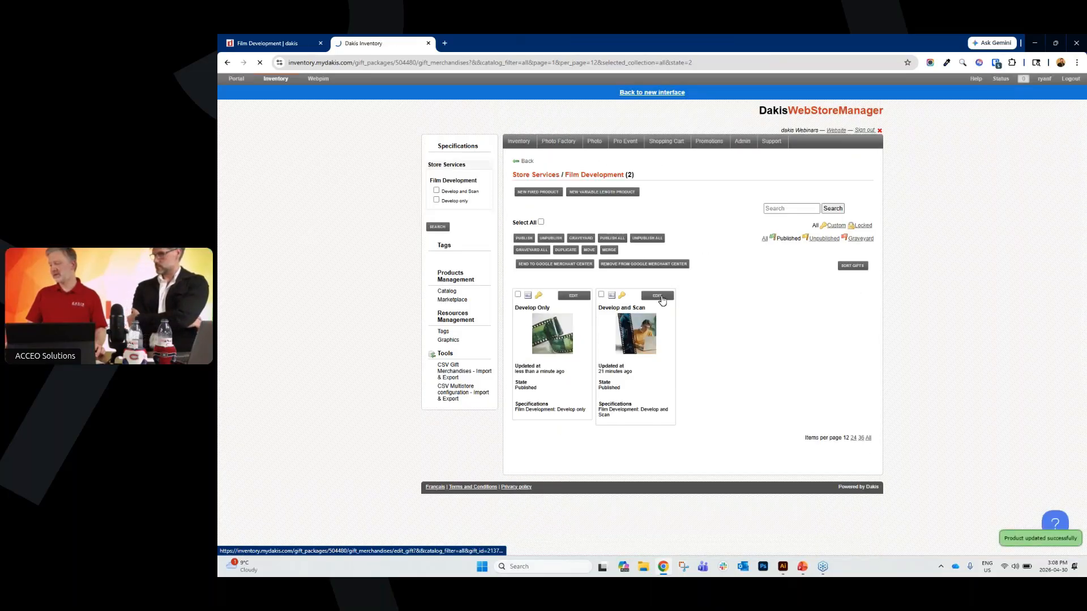
{"action": "scroll", "coordinate": [621, 379], "scroll_direction": "down", "scroll_amount": 15}
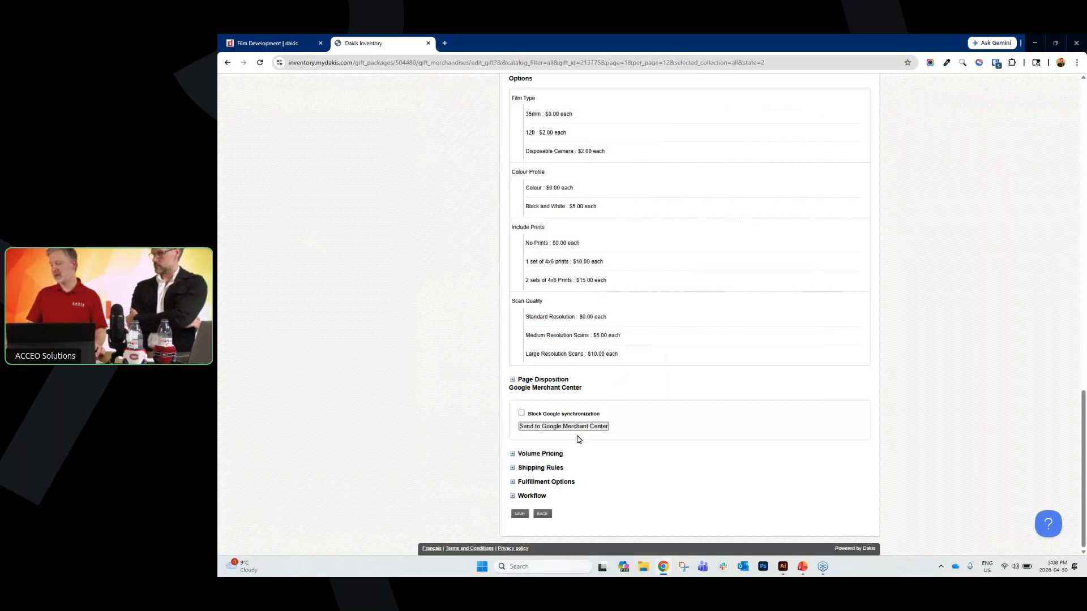
{"action": "left_click", "coordinate": [533, 498]}
{"action": "scroll", "coordinate": [547, 543], "scroll_direction": "down", "scroll_amount": 2}
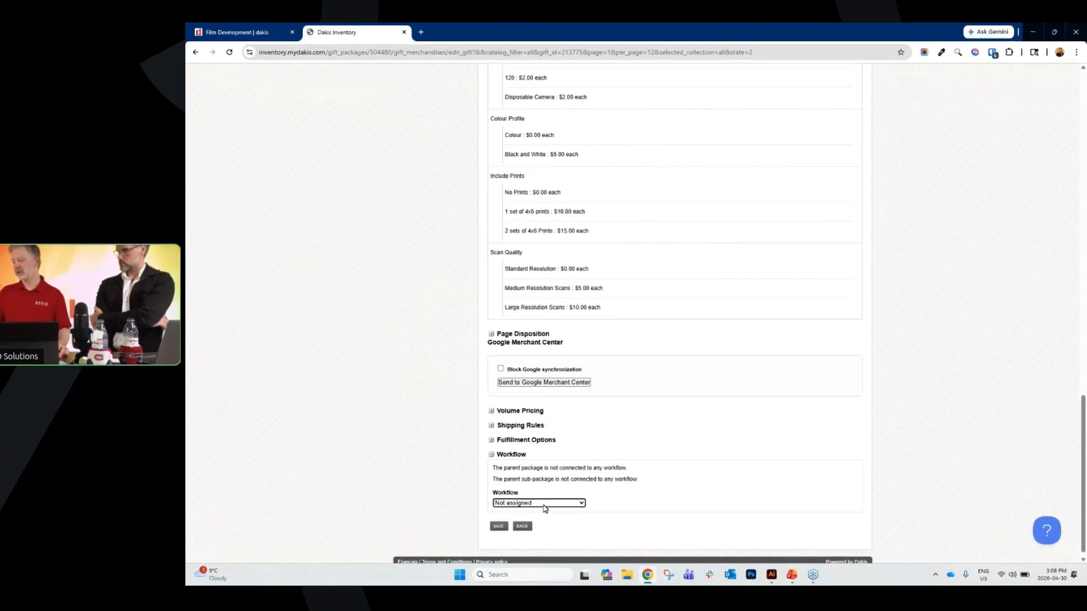
{"action": "left_click", "coordinate": [543, 504]}
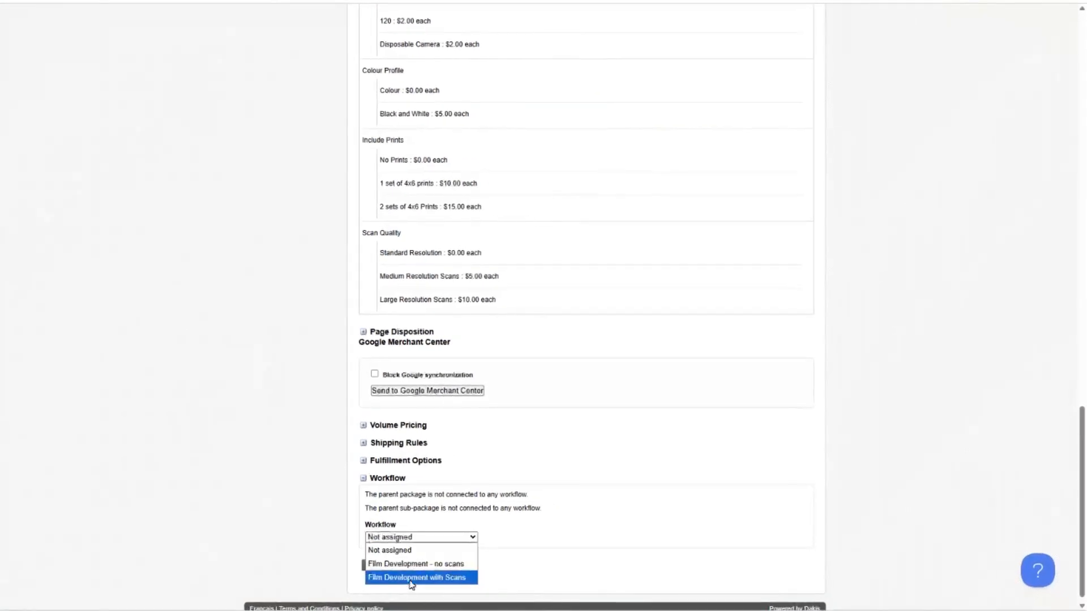
{"action": "left_click", "coordinate": [546, 534]}
{"action": "left_click", "coordinate": [377, 569]}
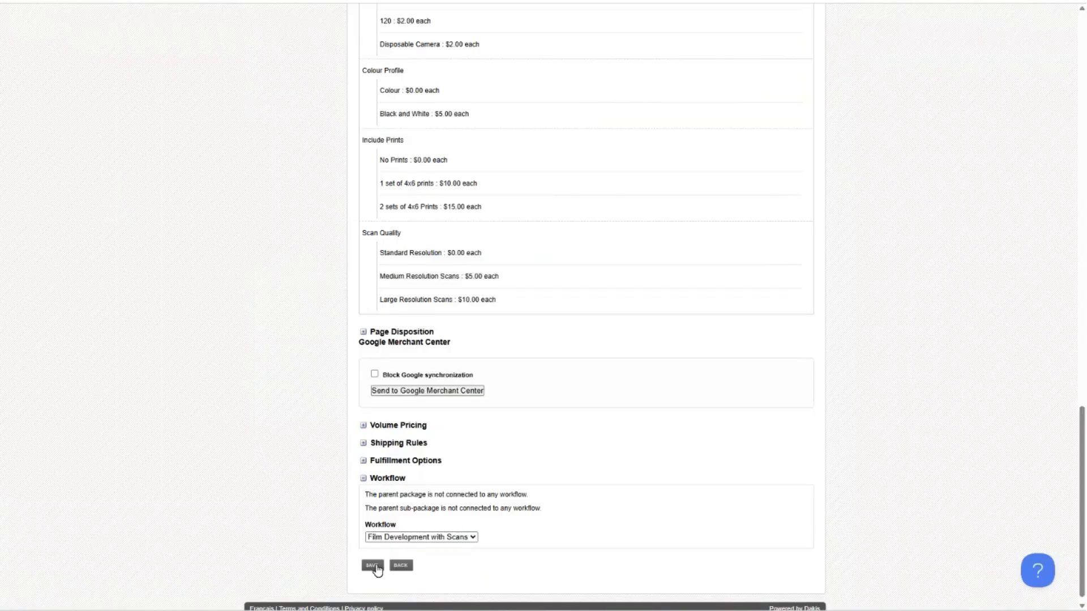